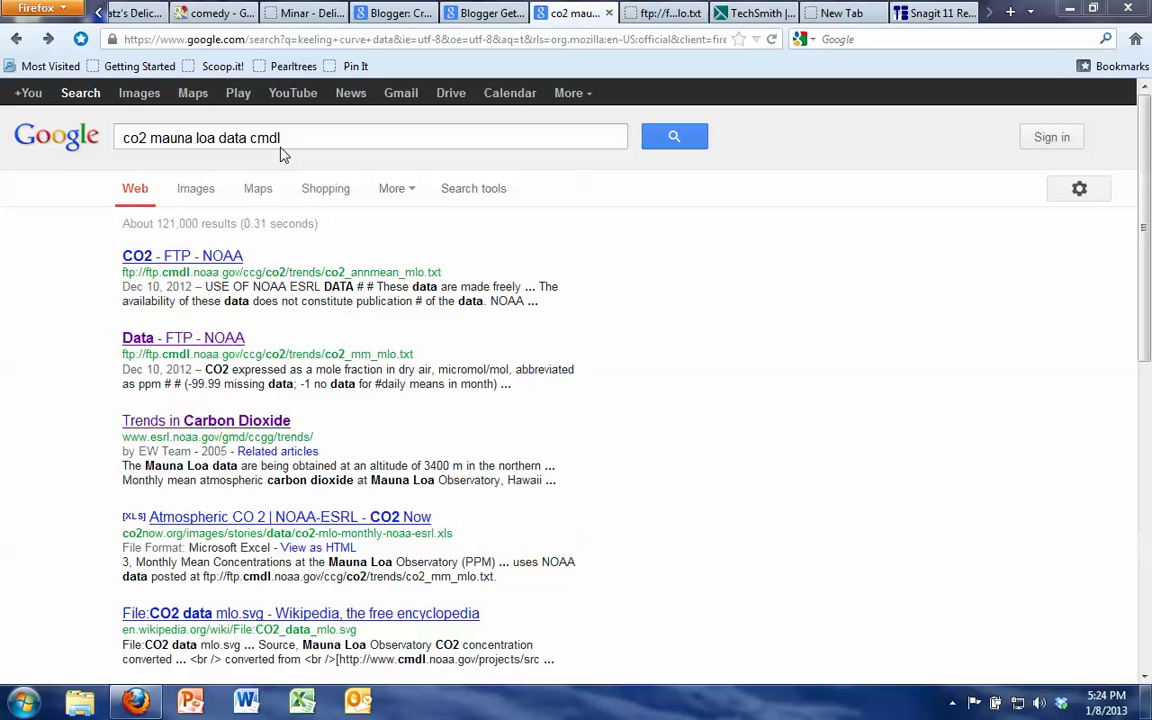
Step: Open the 'Data - FTP - NOAA' result for the co2_mm_mlo.txt monthly data file
left_click(150, 341)
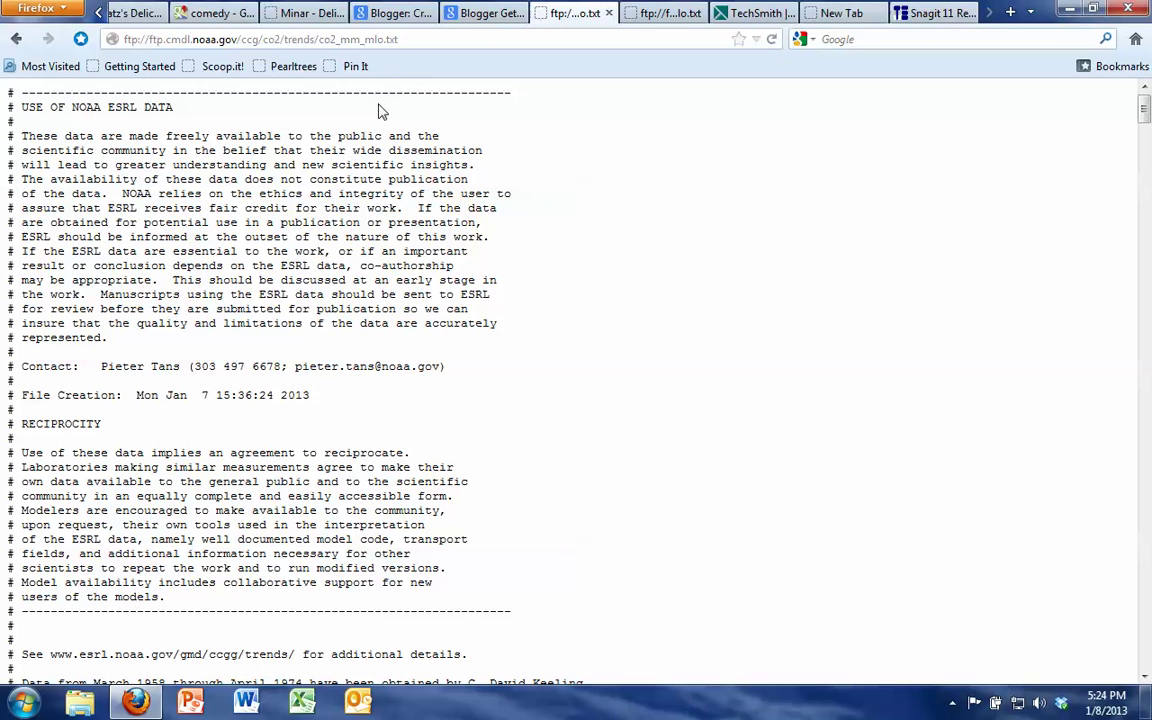
Step: Select the co2_mm_mlo.txt address and bring the monthly table starting March 1958 into view
left_click_drag(411, 39, 113, 40)
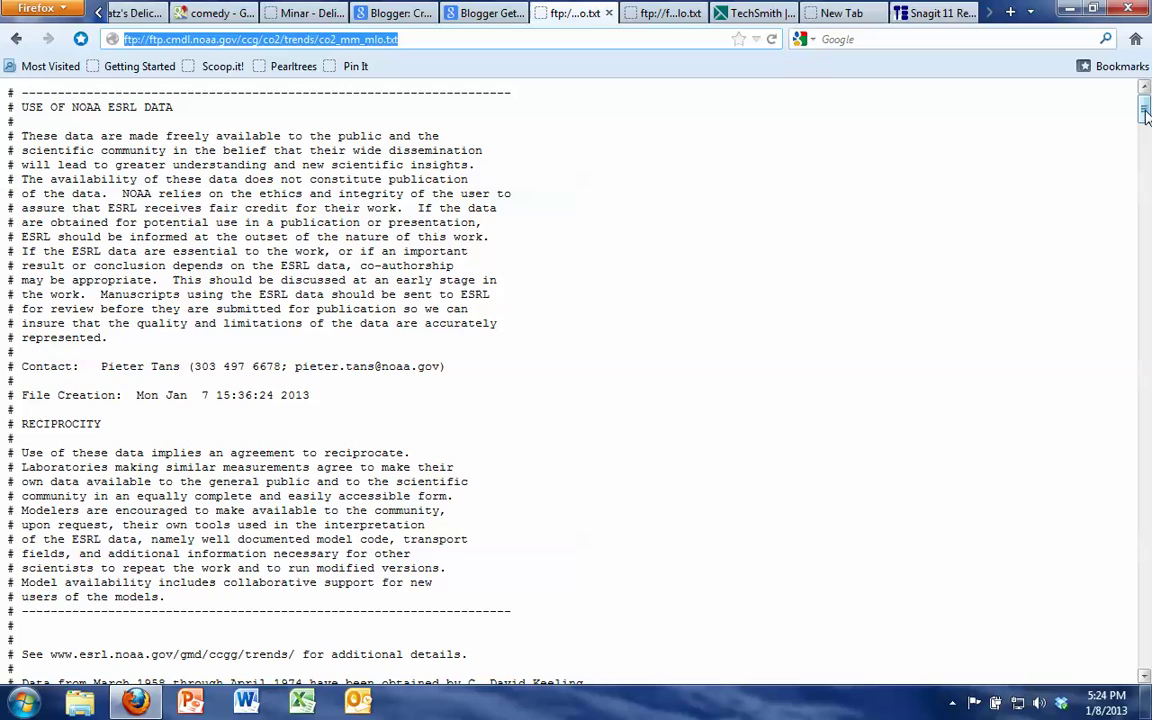
left_click_drag(1146, 116, 1146, 166)
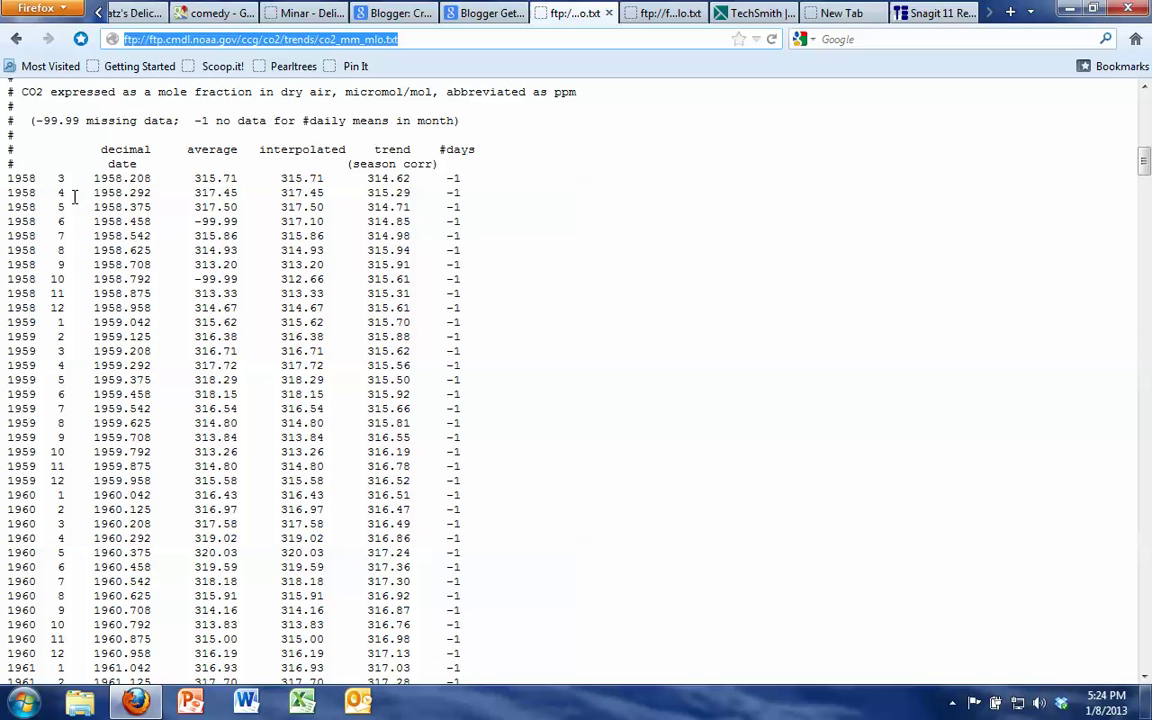
Step: Select the table from the '# decimal' header line through the last 2012 row and copy it
left_click(7, 155)
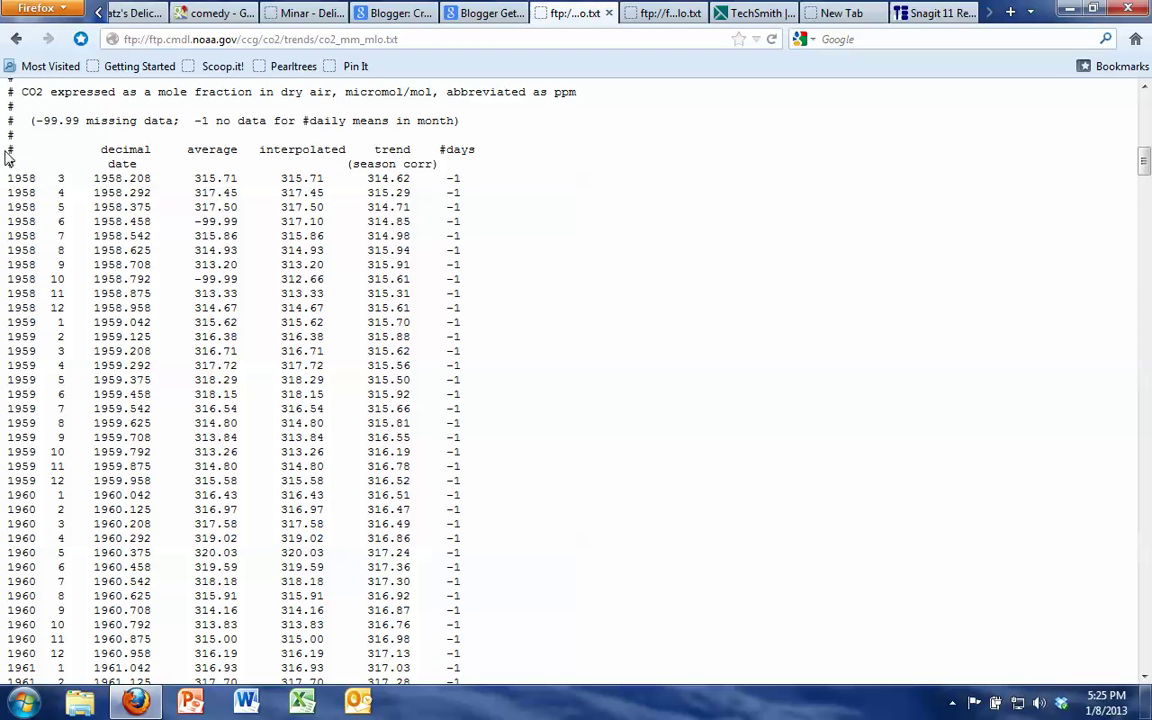
left_click_drag(7, 155, 461, 316)
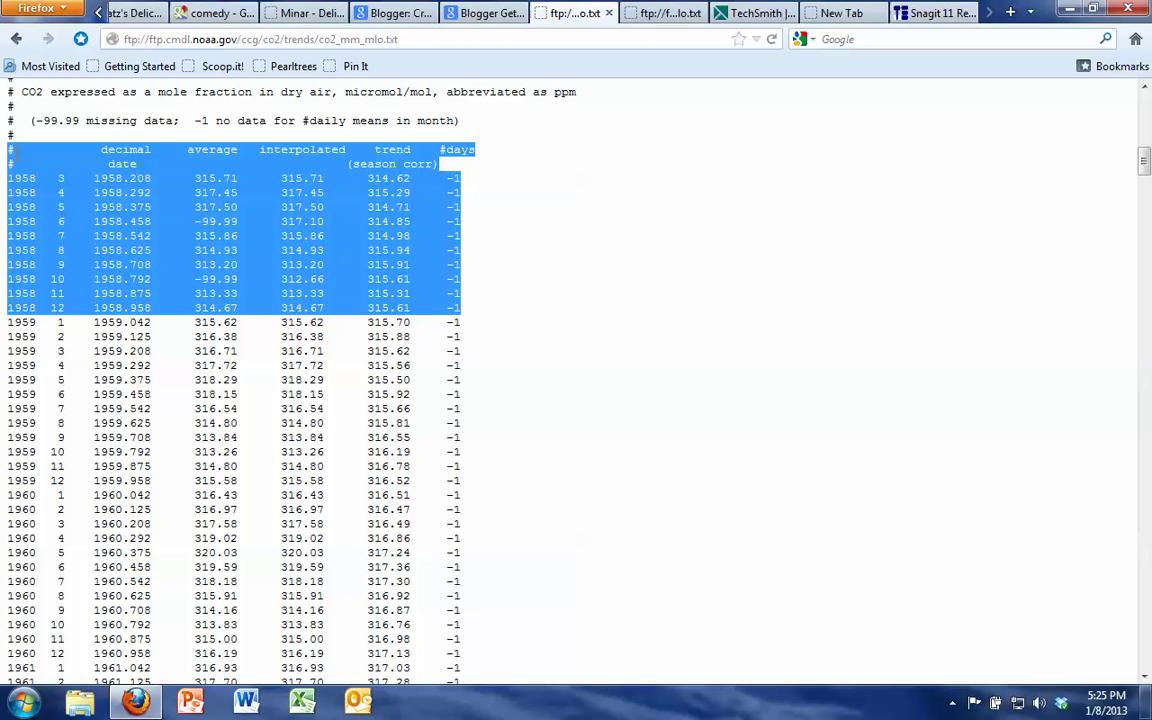
left_click(10, 148)
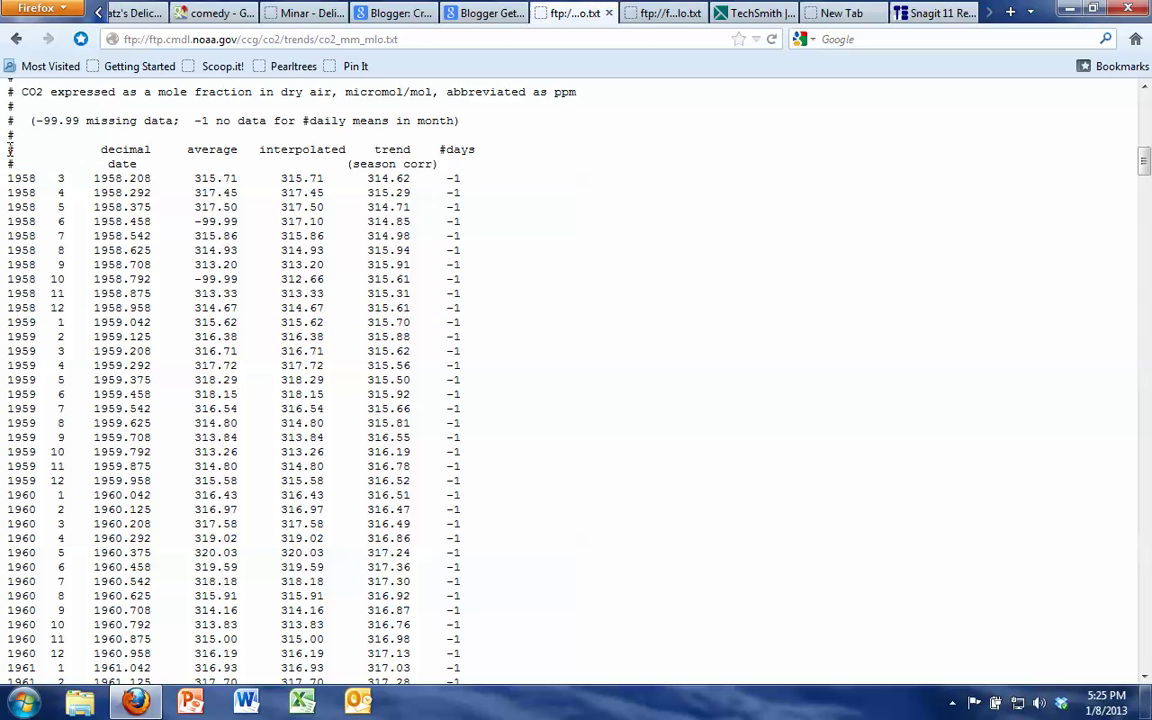
left_click_drag(10, 148, 496, 669)
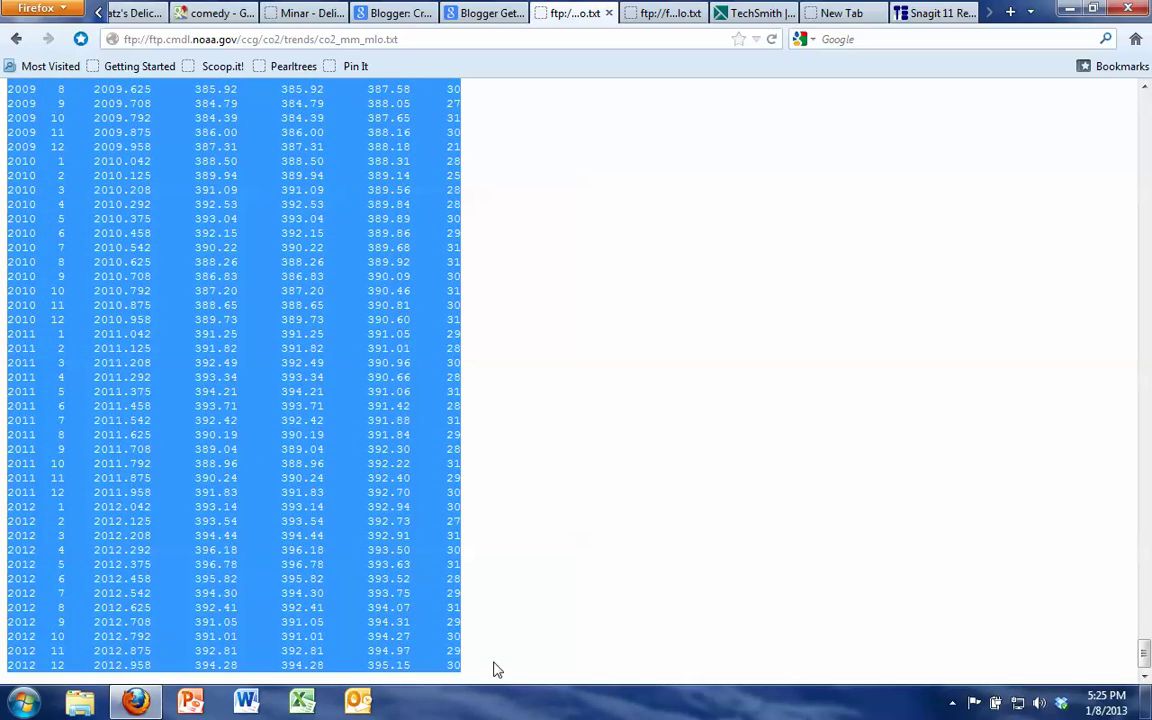
right_click(246, 405)
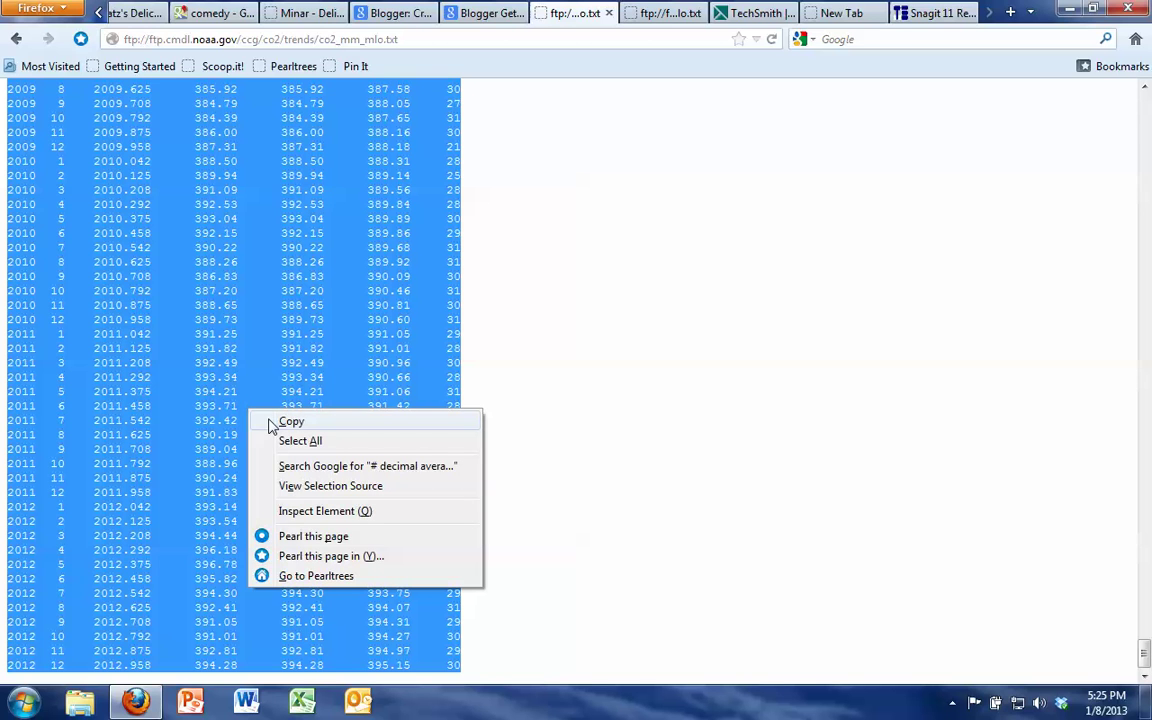
left_click(285, 422)
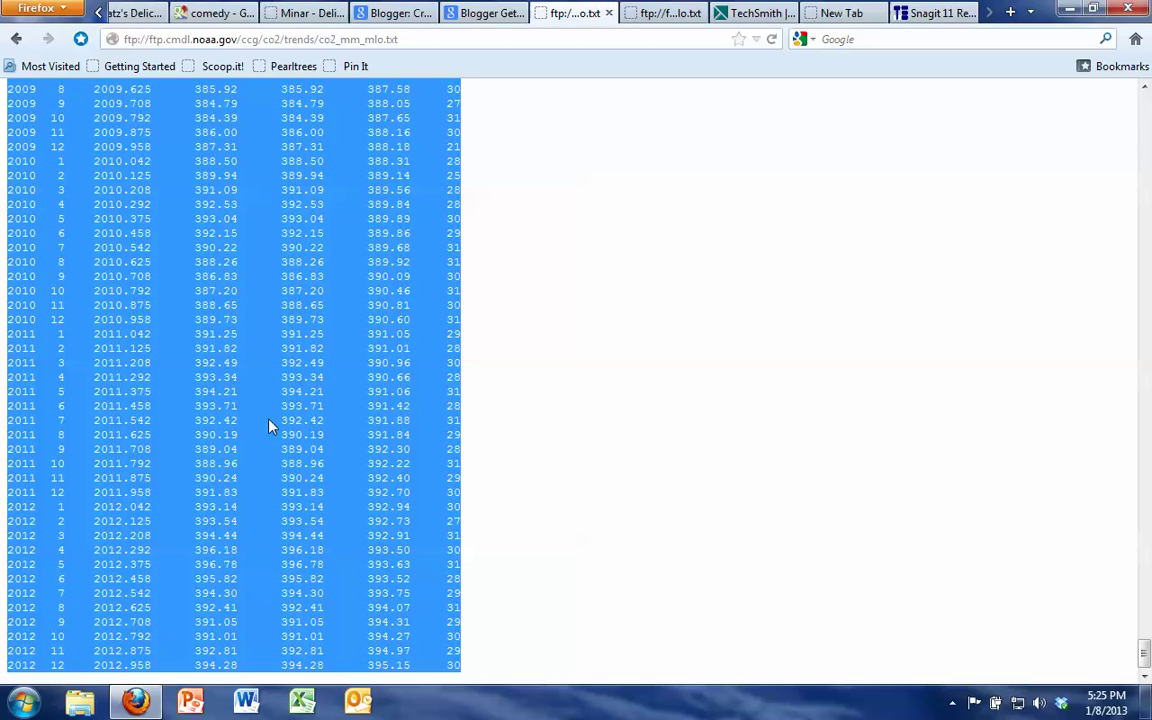
Step: Paste the copied table into A1 of a new workbook using Keep Text Only
left_click(310, 710)
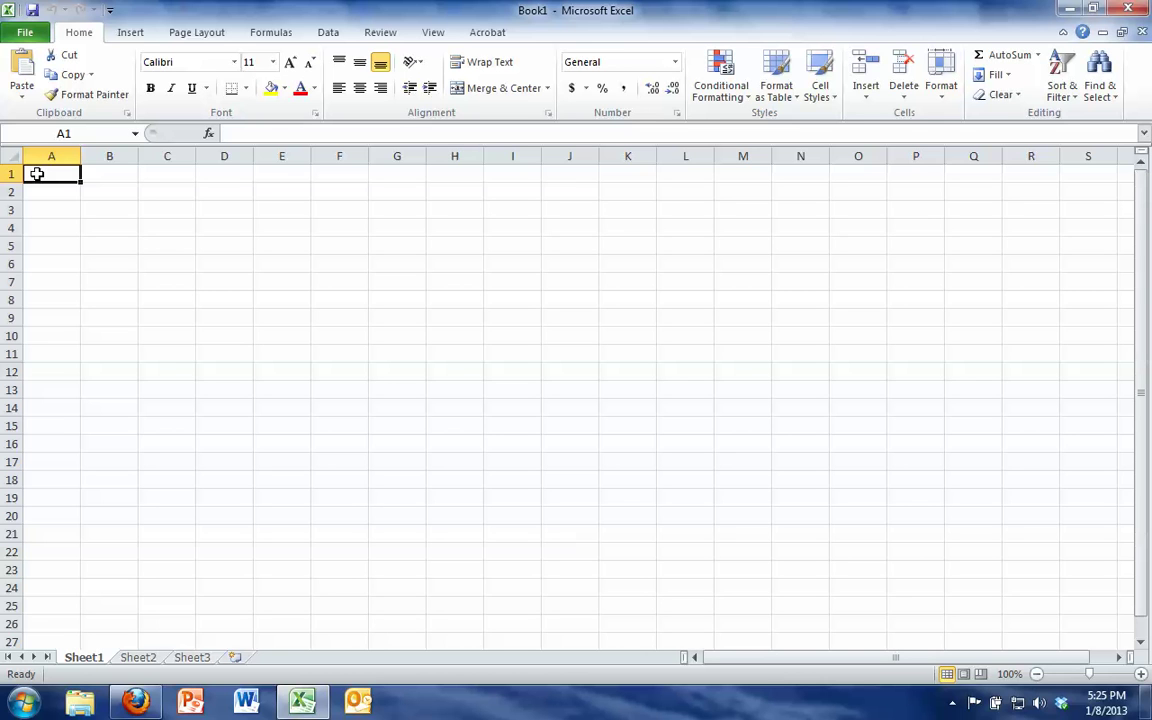
right_click(36, 174)
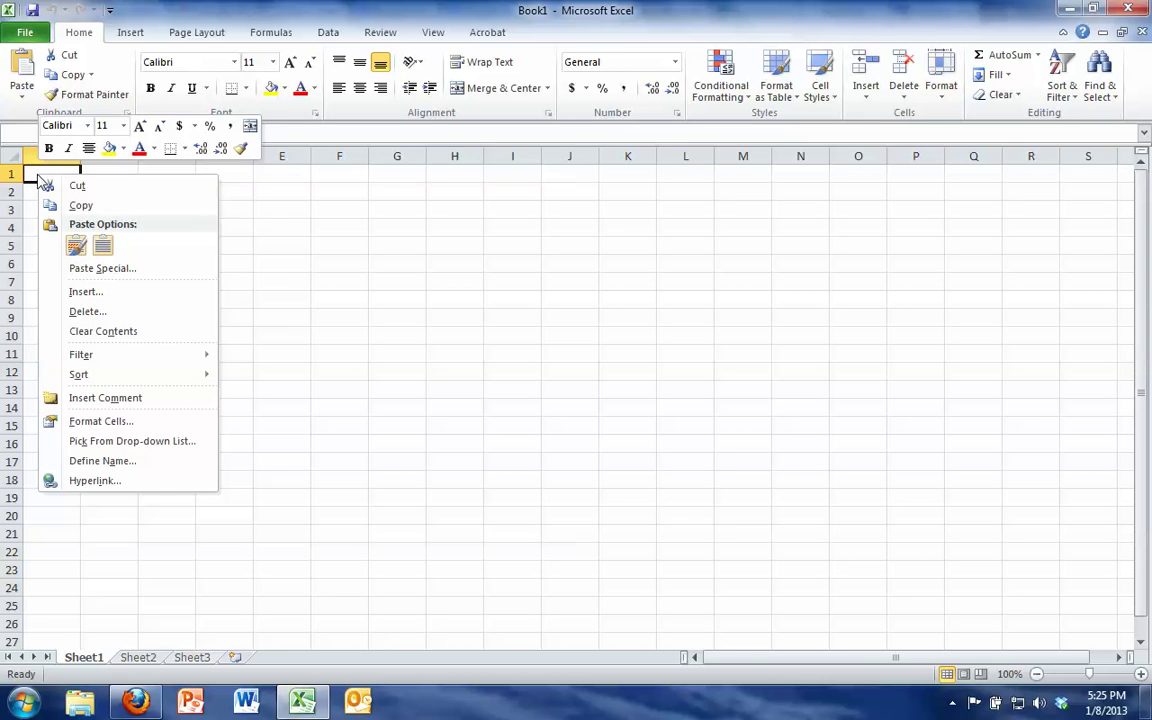
left_click(103, 246)
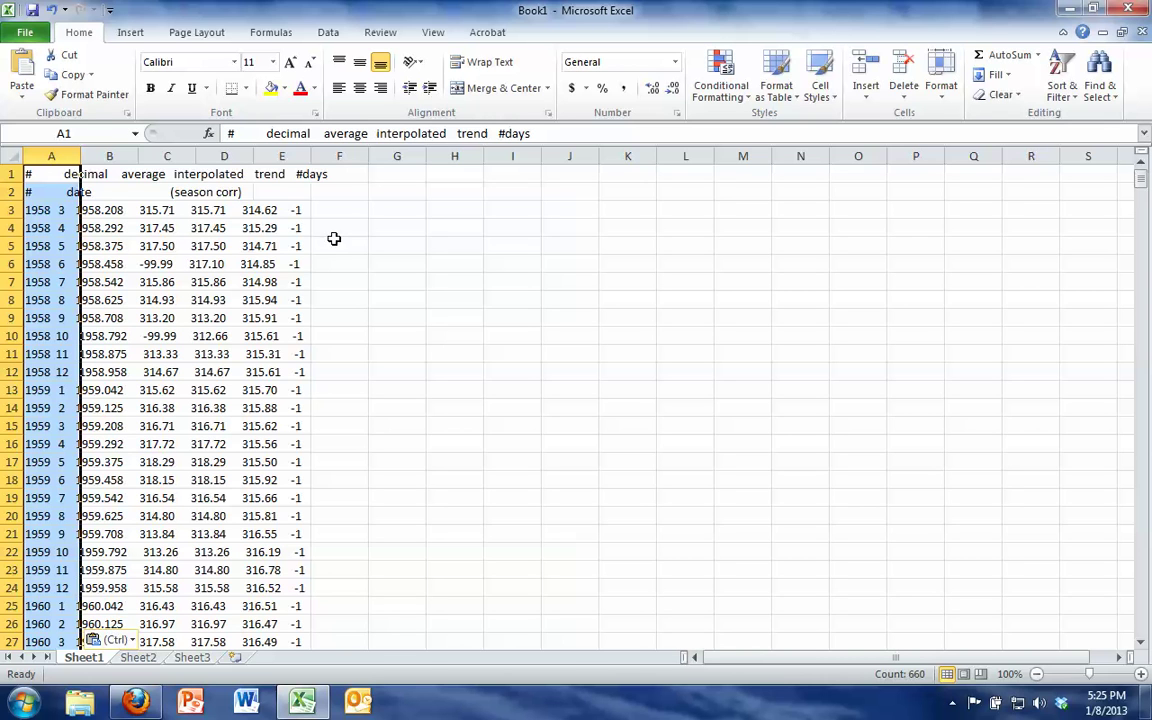
Step: Split column A into year, month, decimal date, average, interpolated, trend and days with fixed-width Text to Columns
left_click(327, 34)
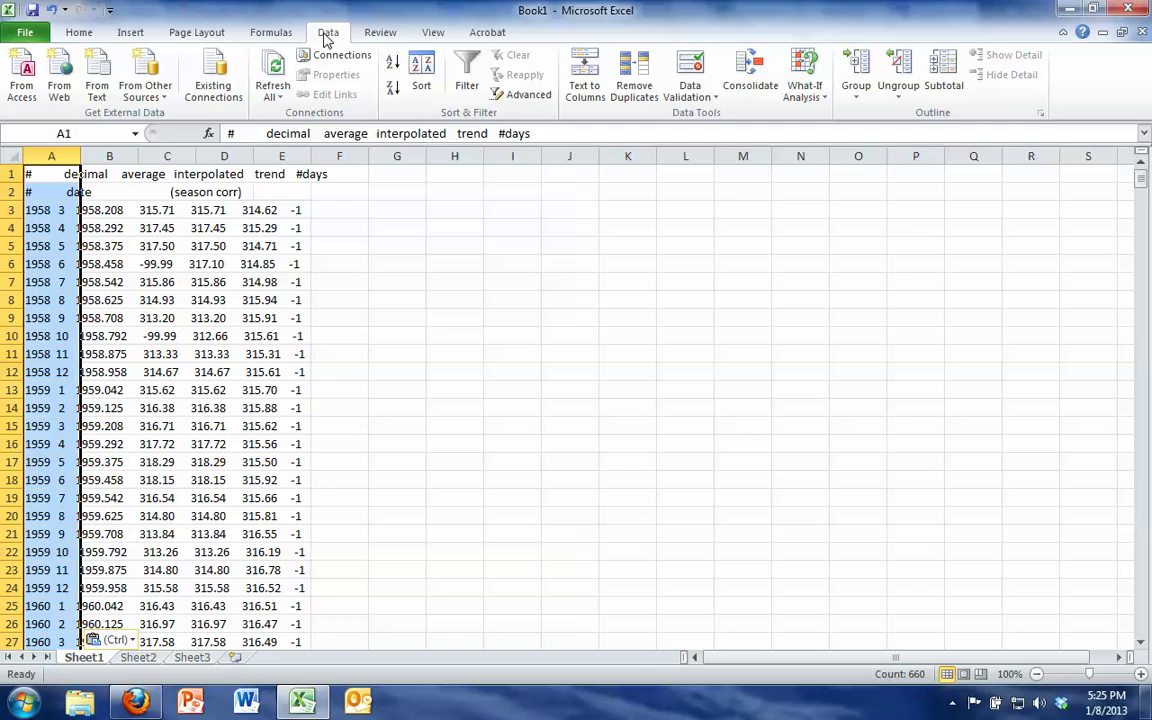
left_click(600, 68)
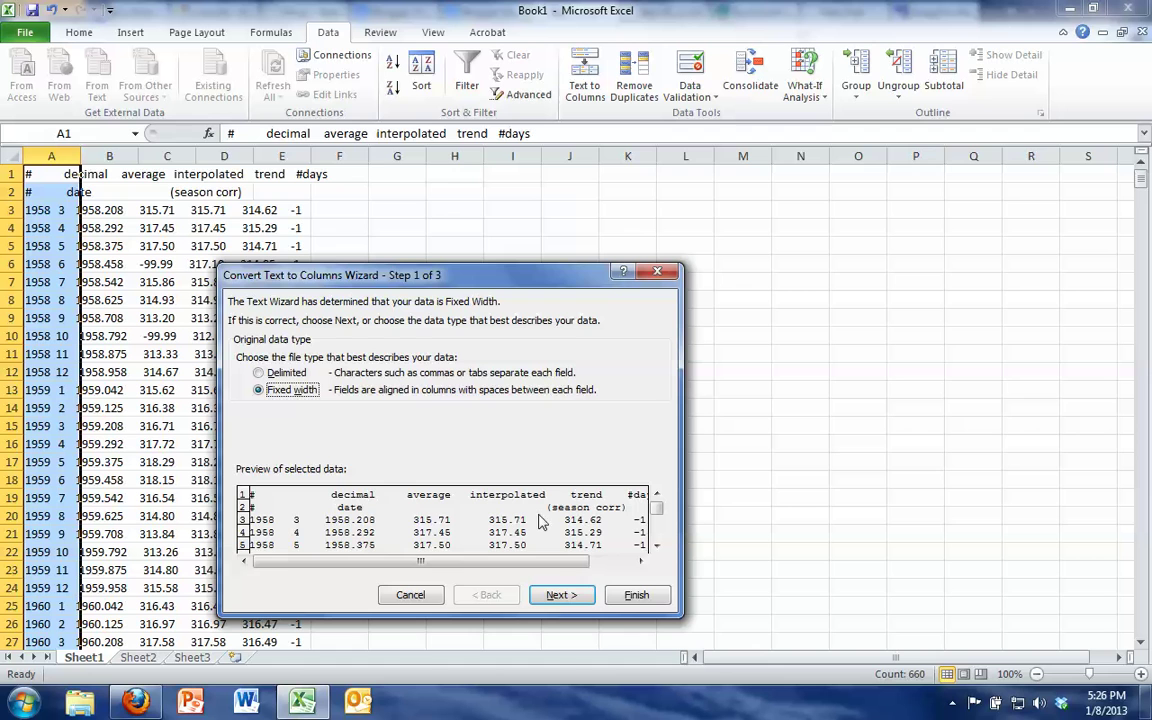
left_click(561, 598)
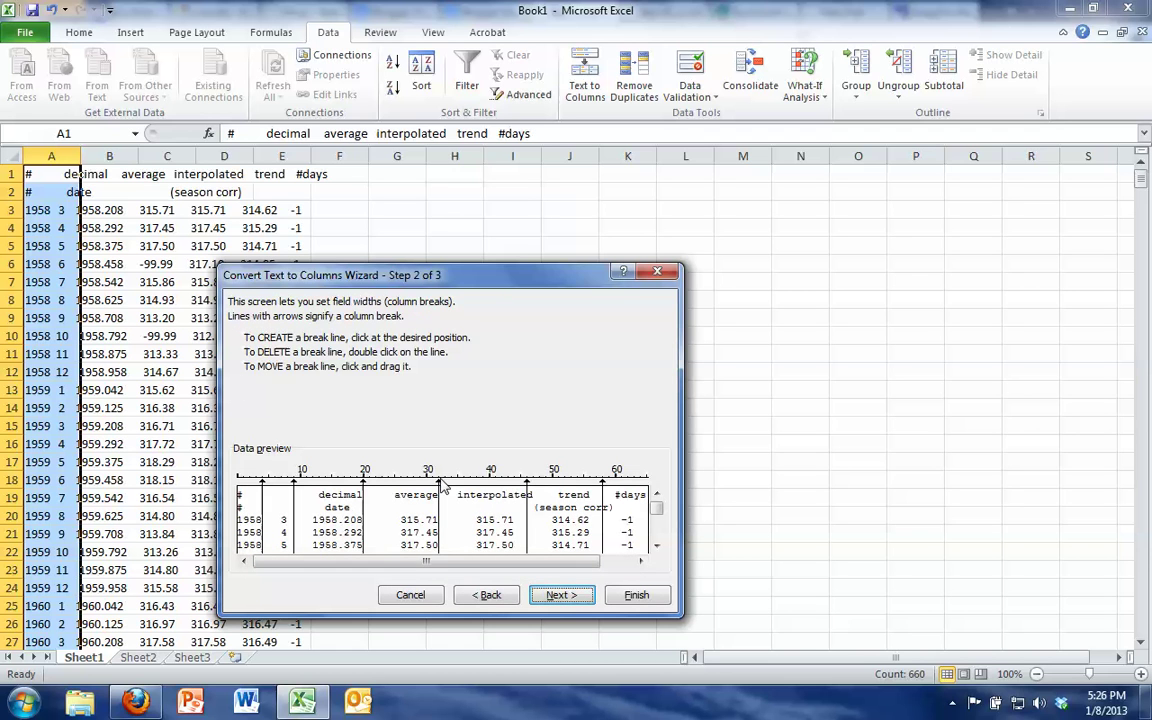
left_click(557, 596)
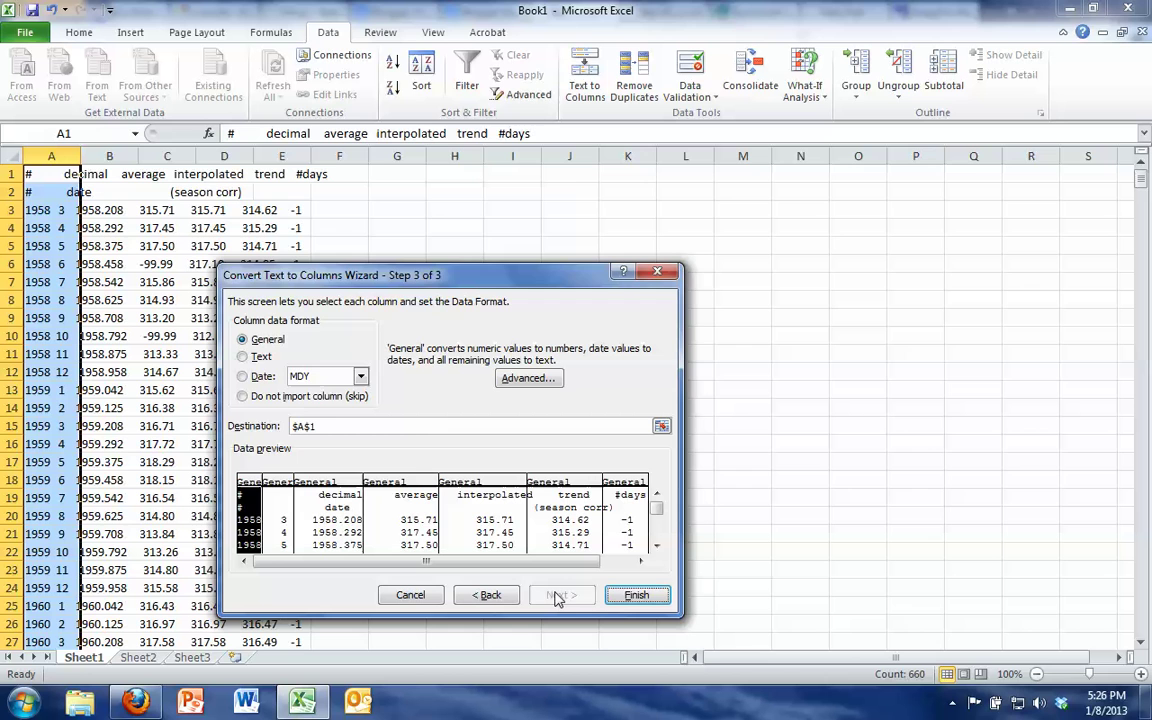
left_click(636, 596)
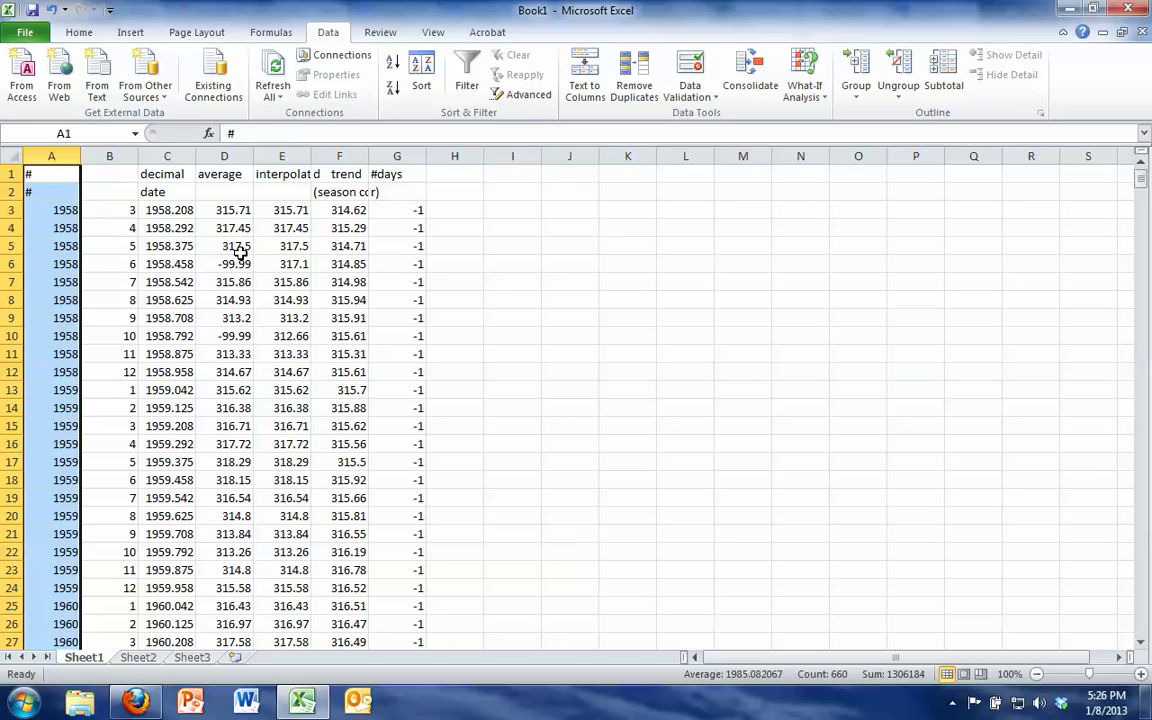
Step: Delete the year and month columns
left_click(399, 210)
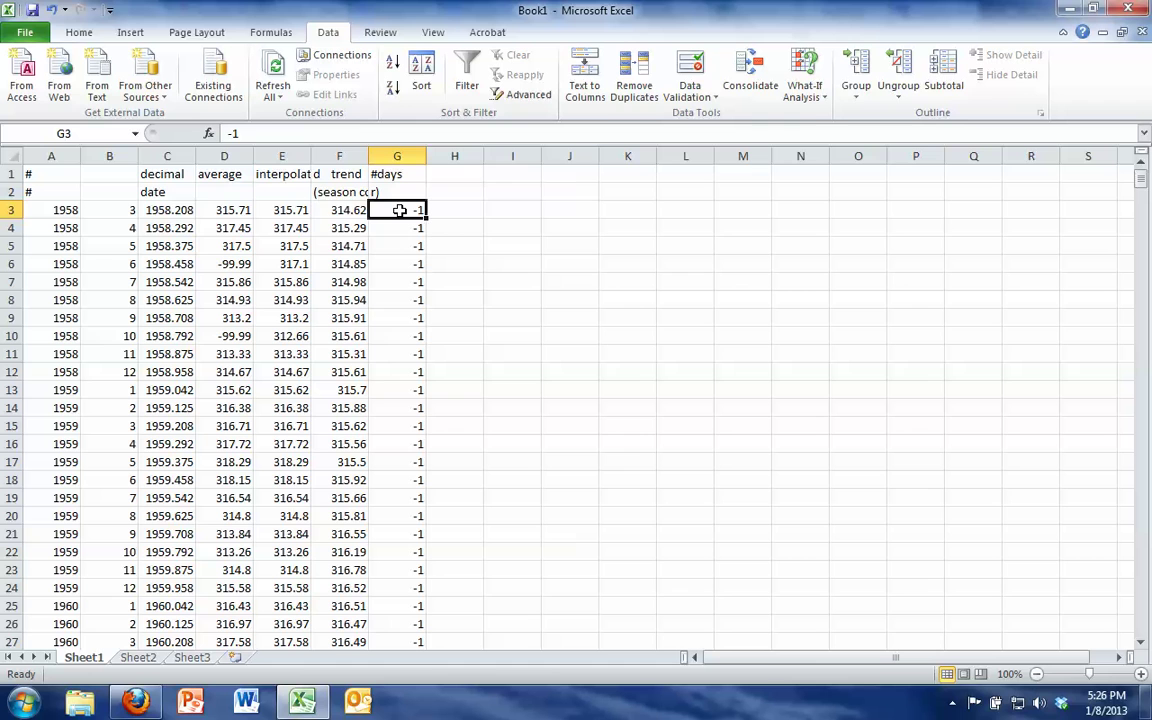
key("Left")
key("Left")
key("Left")
key("Left")
key("Left")
key("Left")
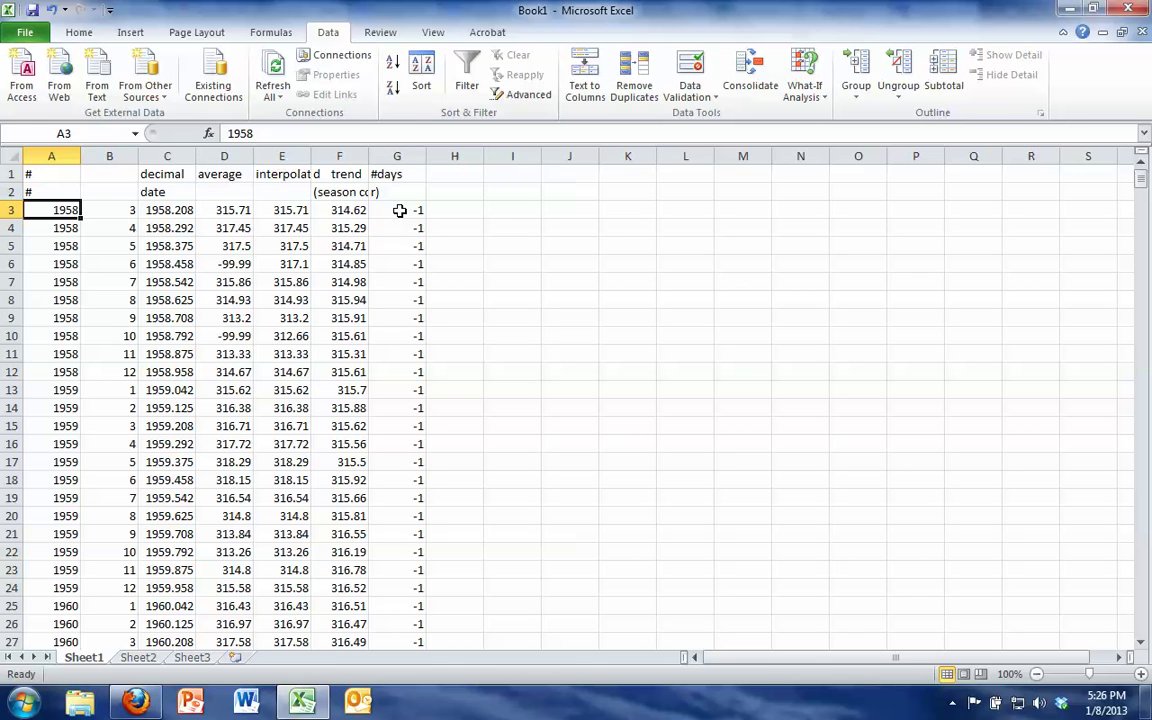
left_click(126, 146)
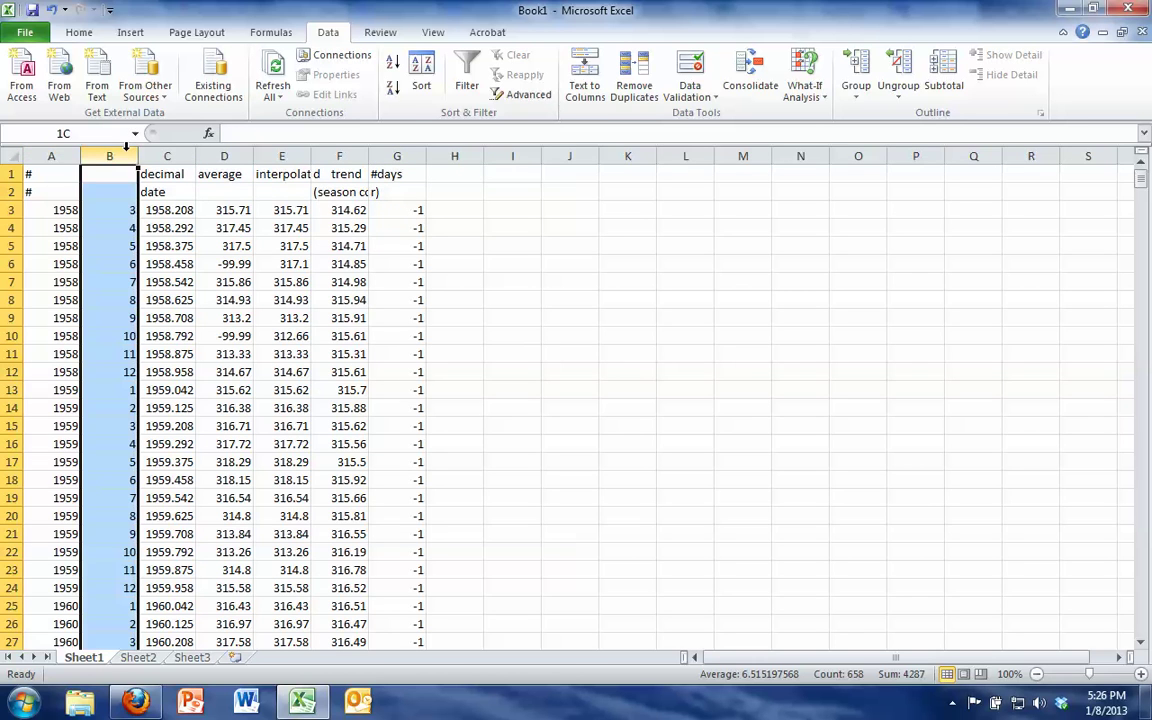
left_click_drag(126, 146, 61, 146)
right_click(70, 160)
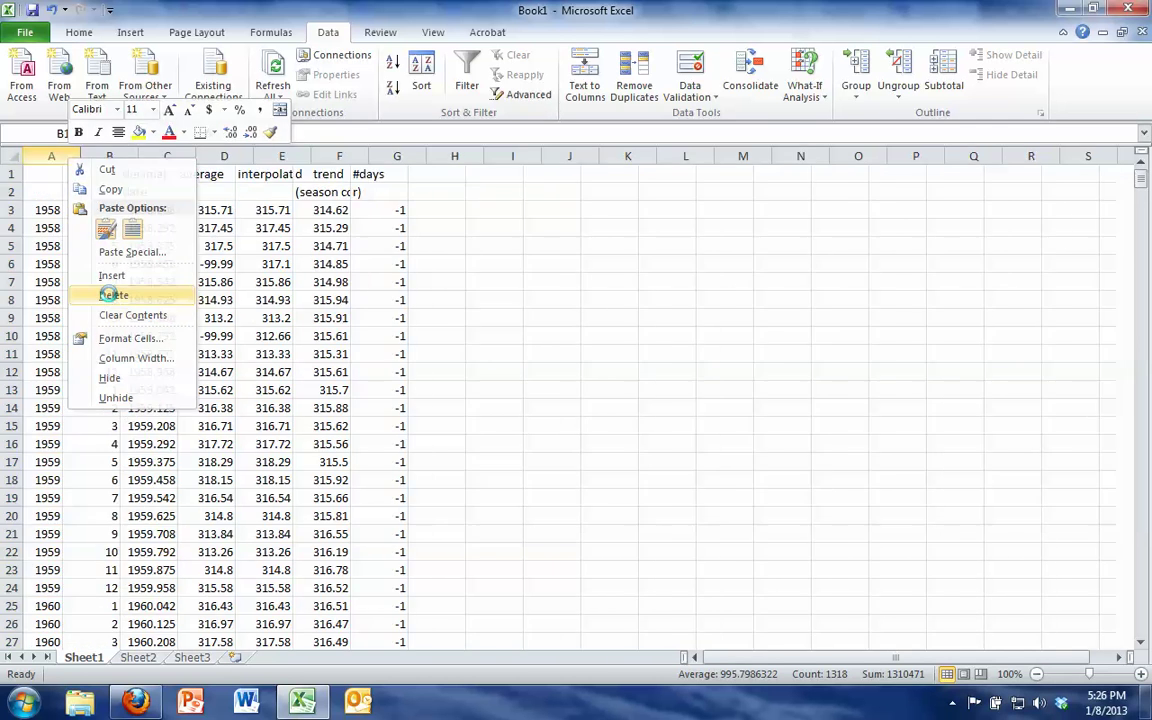
left_click(113, 298)
Step: Delete the interpolated, trend and #days columns
left_click_drag(172, 156, 278, 156)
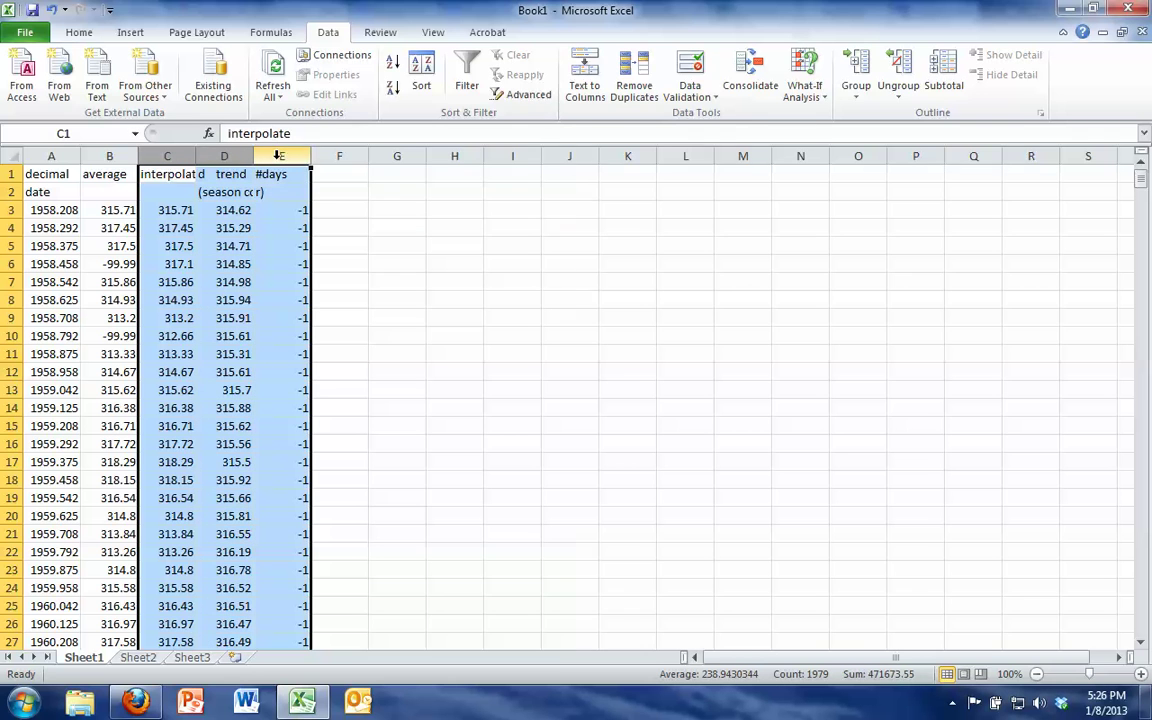
right_click(278, 156)
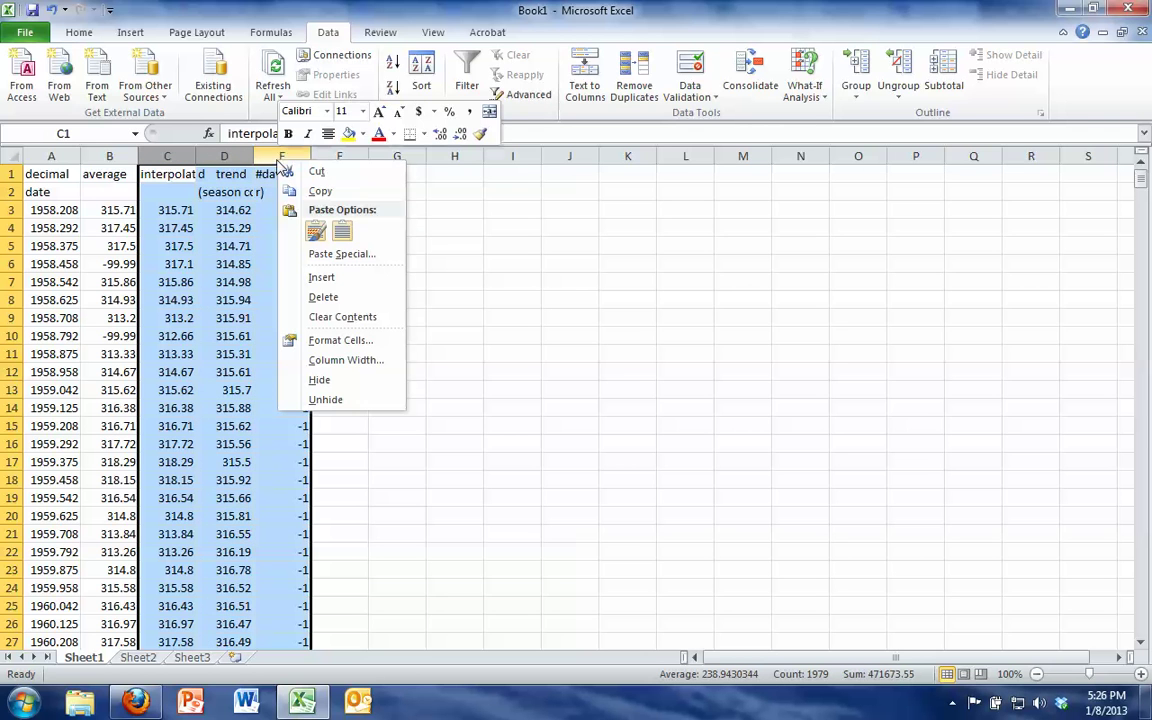
left_click(322, 298)
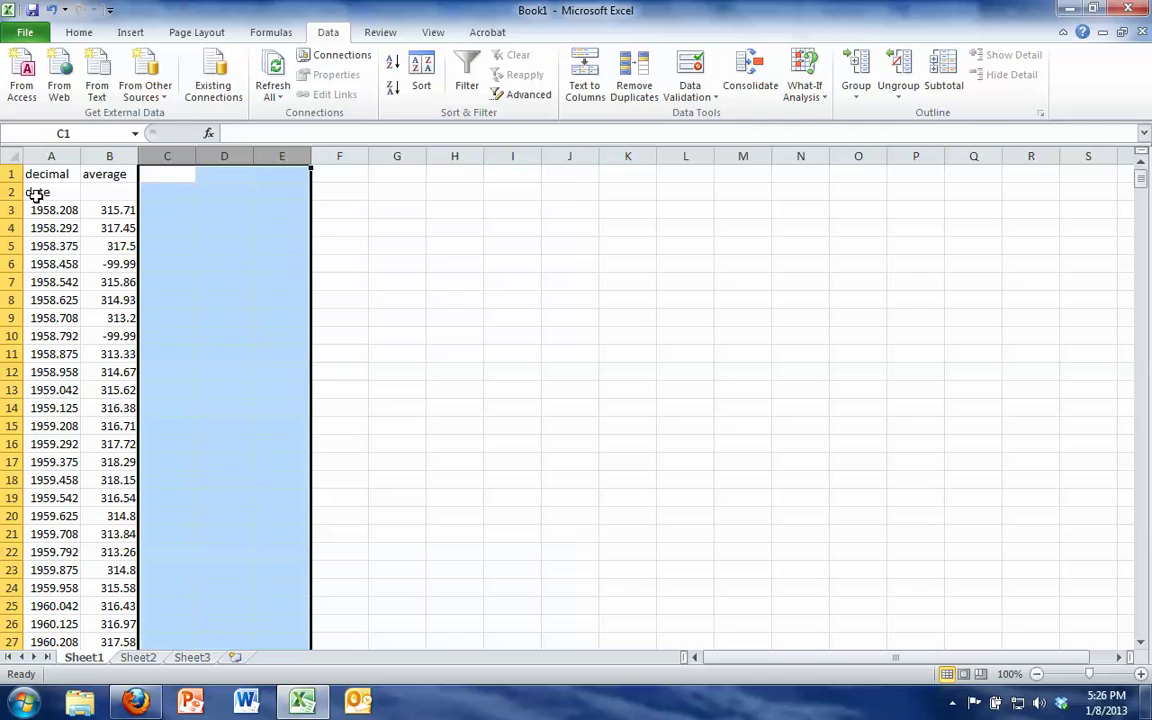
Step: Select the decimal date and average data and insert a Scatter with Straight Lines chart
left_click(40, 212)
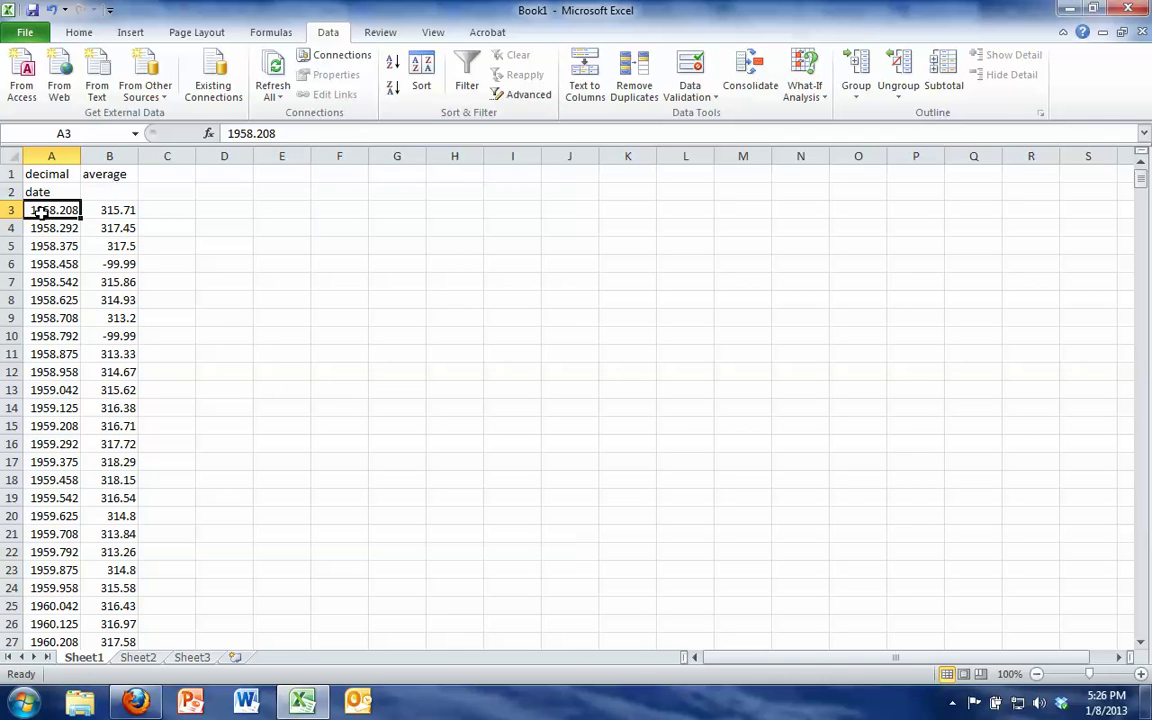
left_click_drag(40, 212, 124, 503)
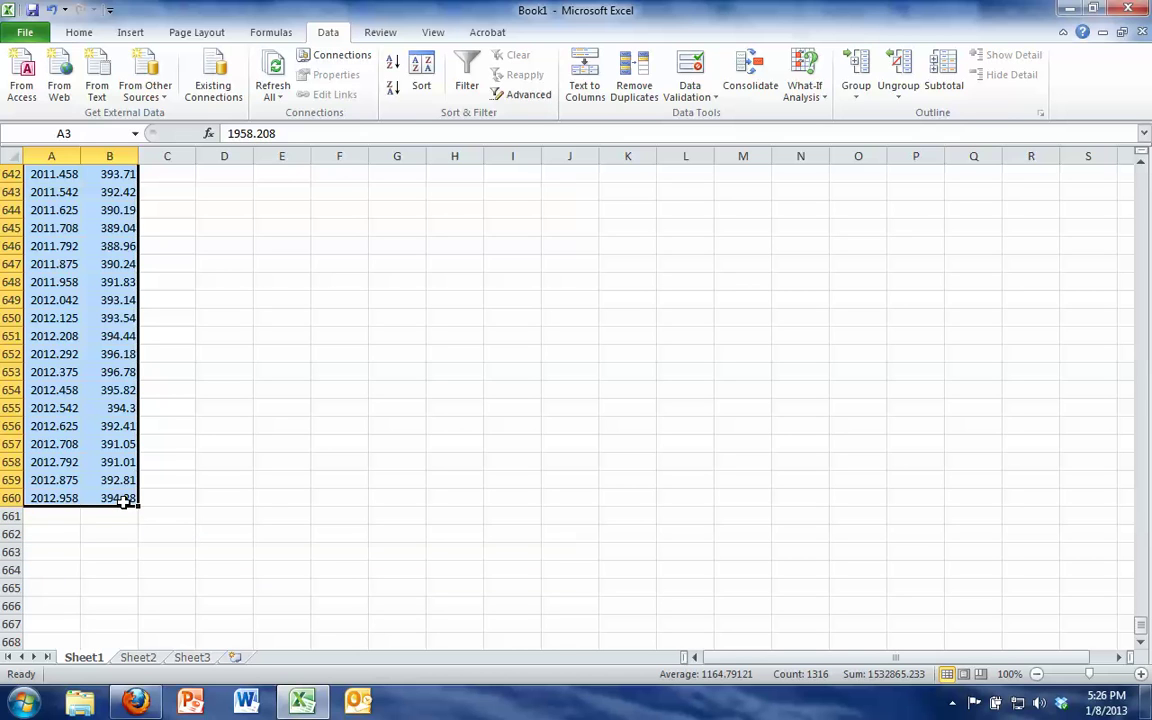
left_click(136, 35)
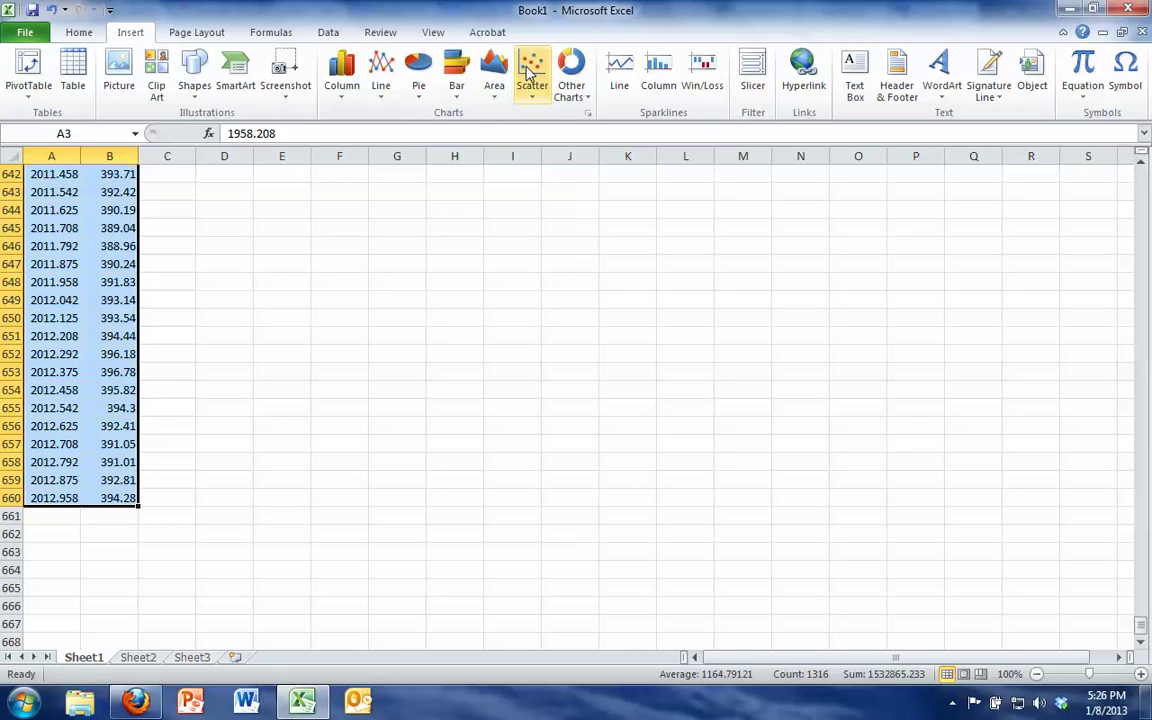
left_click(528, 100)
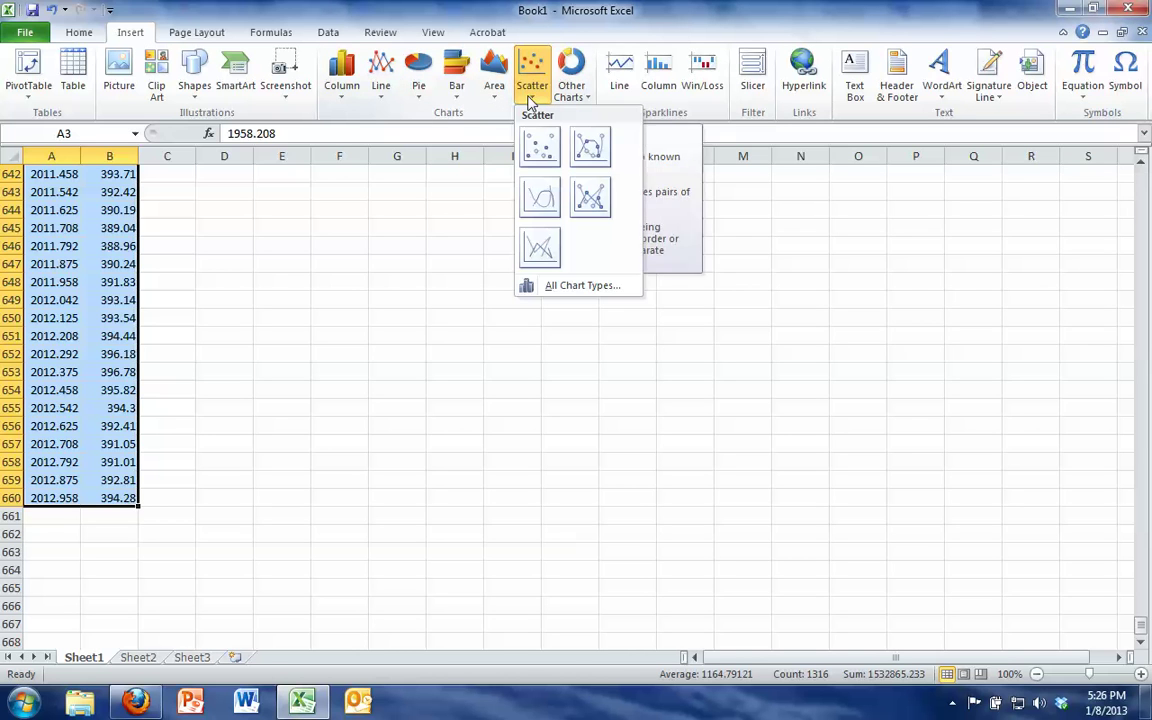
left_click(541, 247)
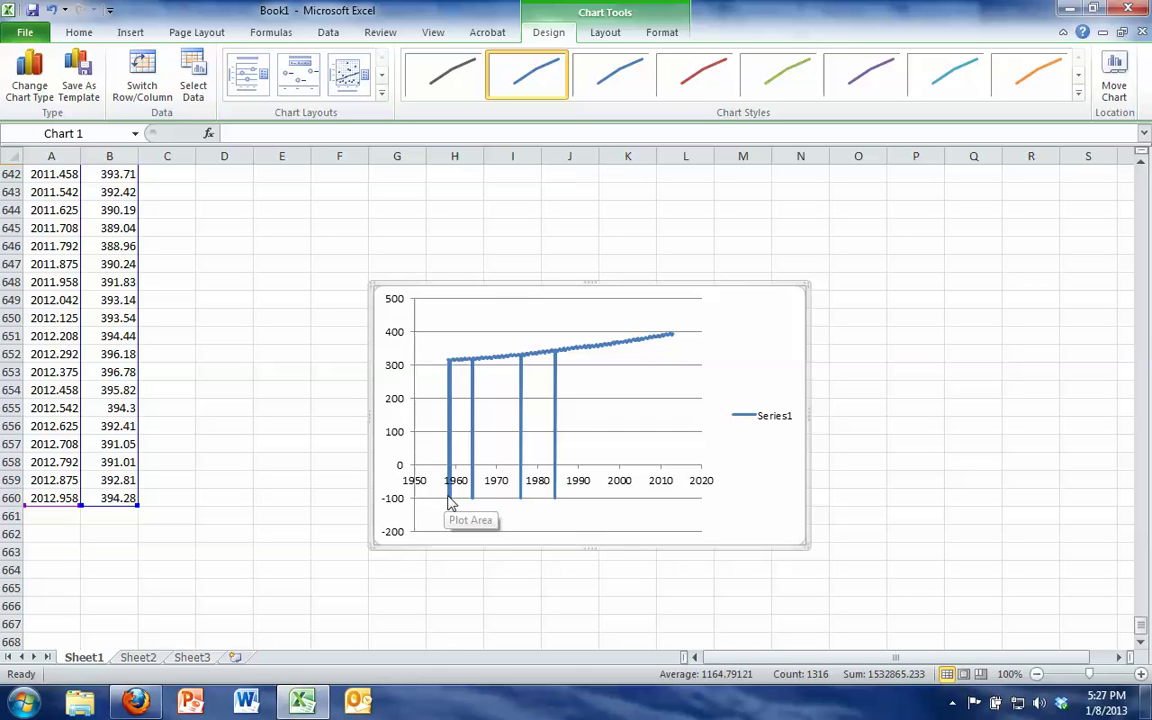
Step: Select the average values B3:B660 by dragging up column B from B660
mouse_move(451, 503)
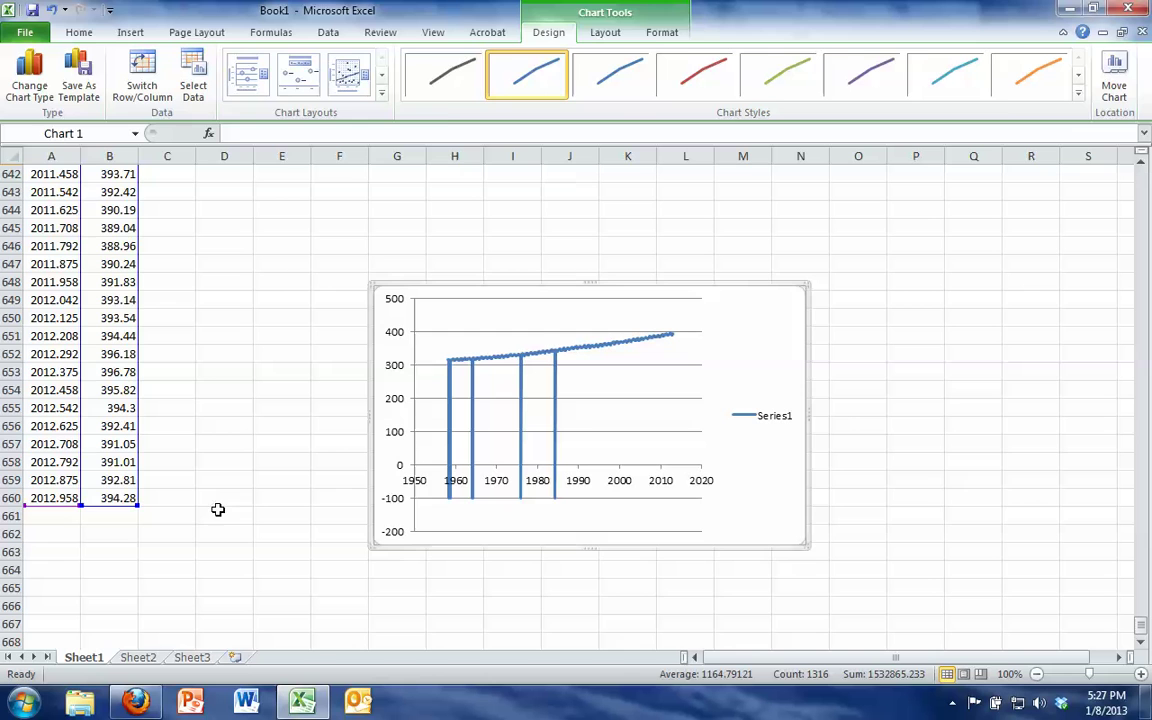
left_click(90, 479)
left_click(93, 498)
left_click_drag(93, 498, 110, 207)
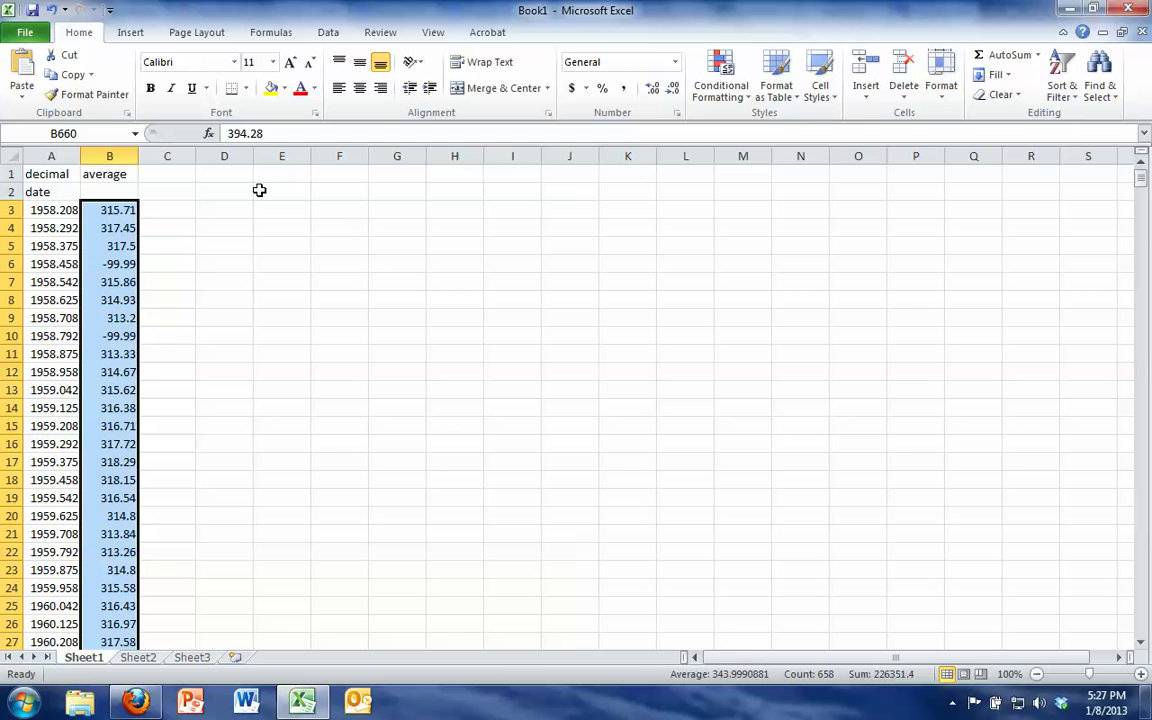
Step: Search for -99.99 and clear the placeholders in B6 and B10
left_click(1105, 96)
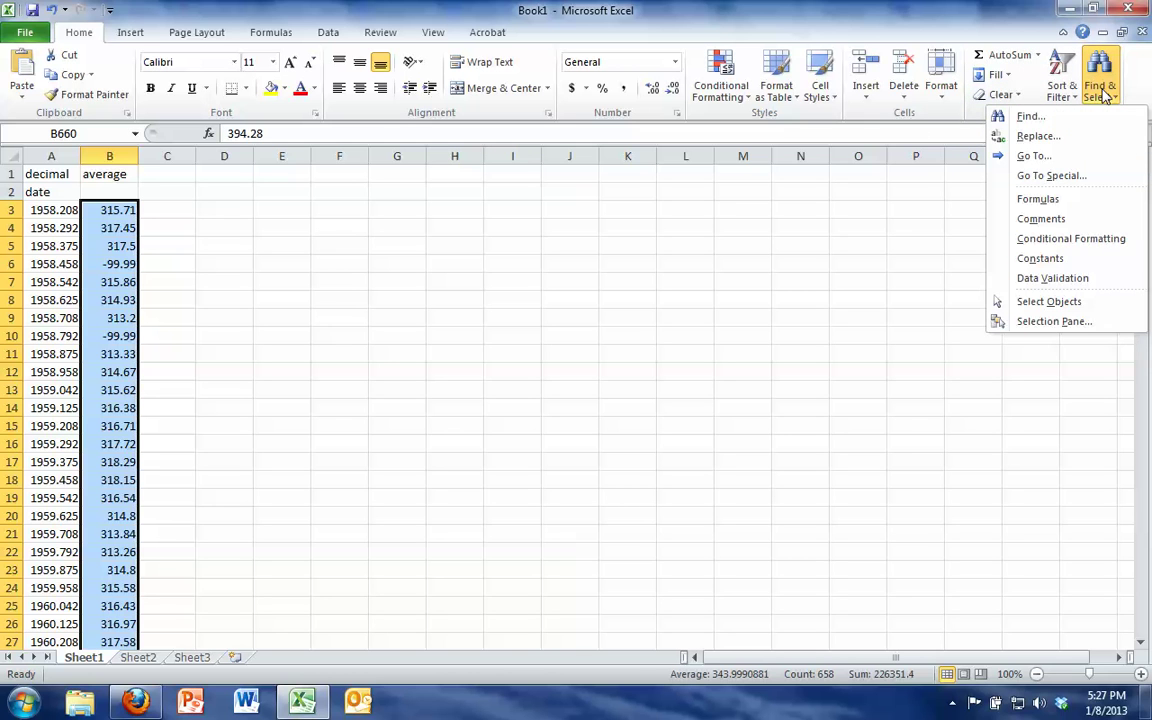
left_click(1038, 121)
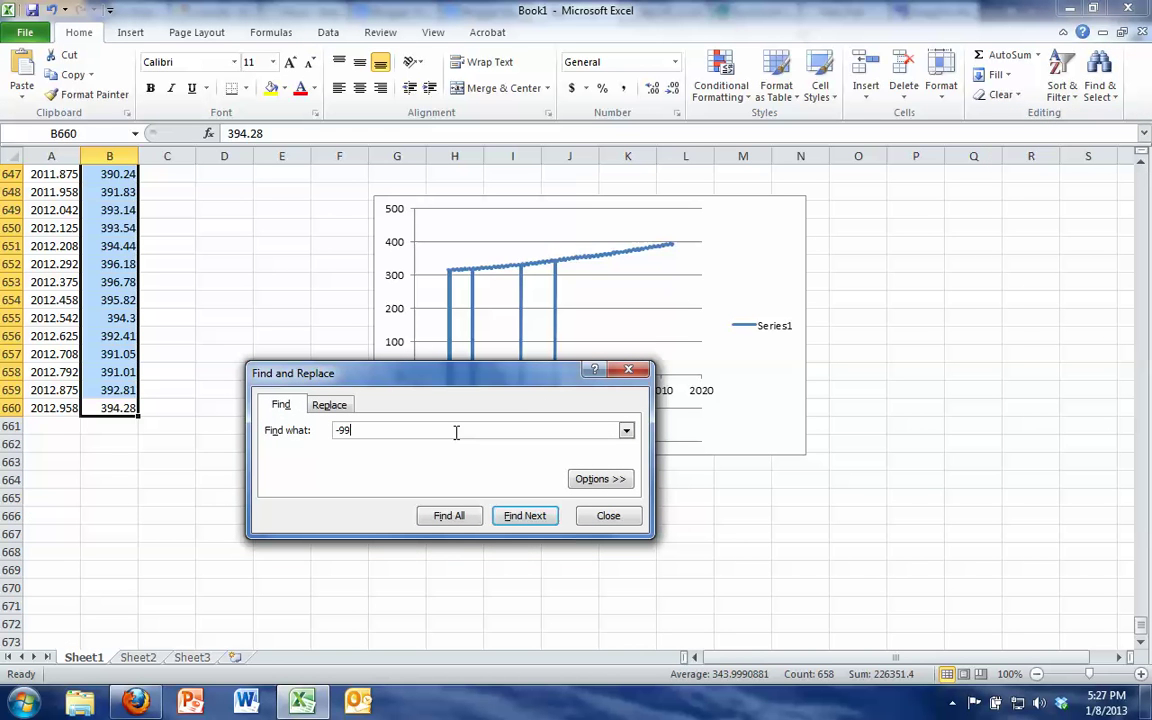
left_click(524, 515)
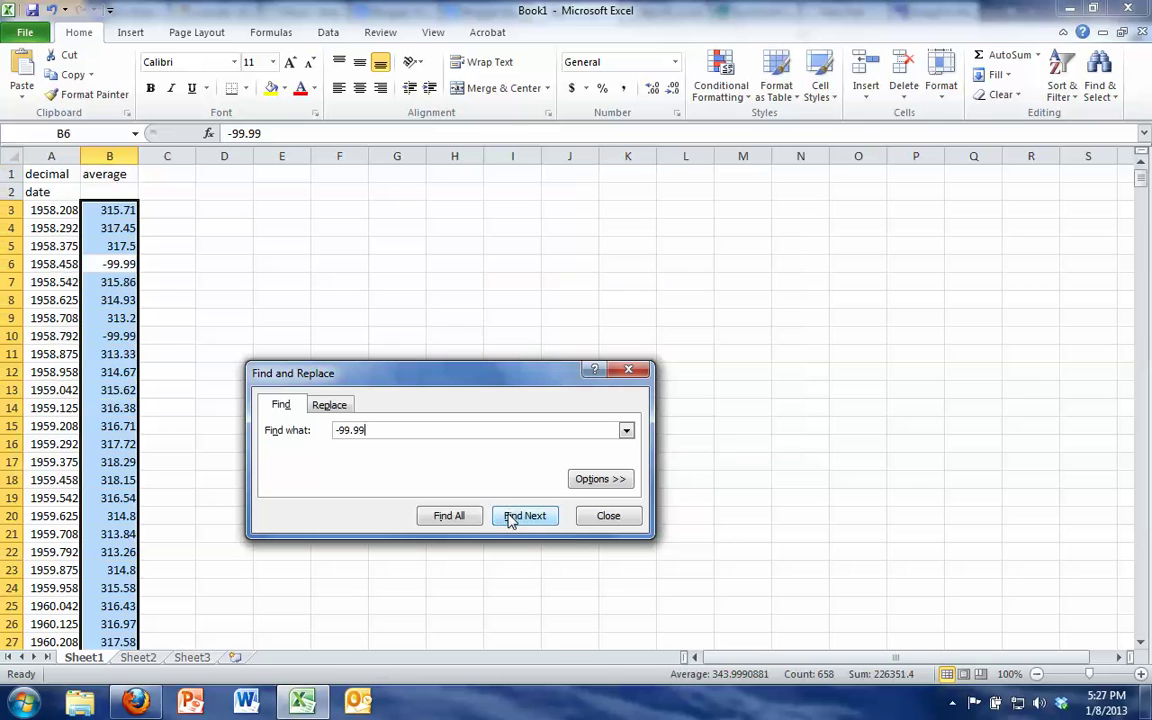
left_click(100, 265)
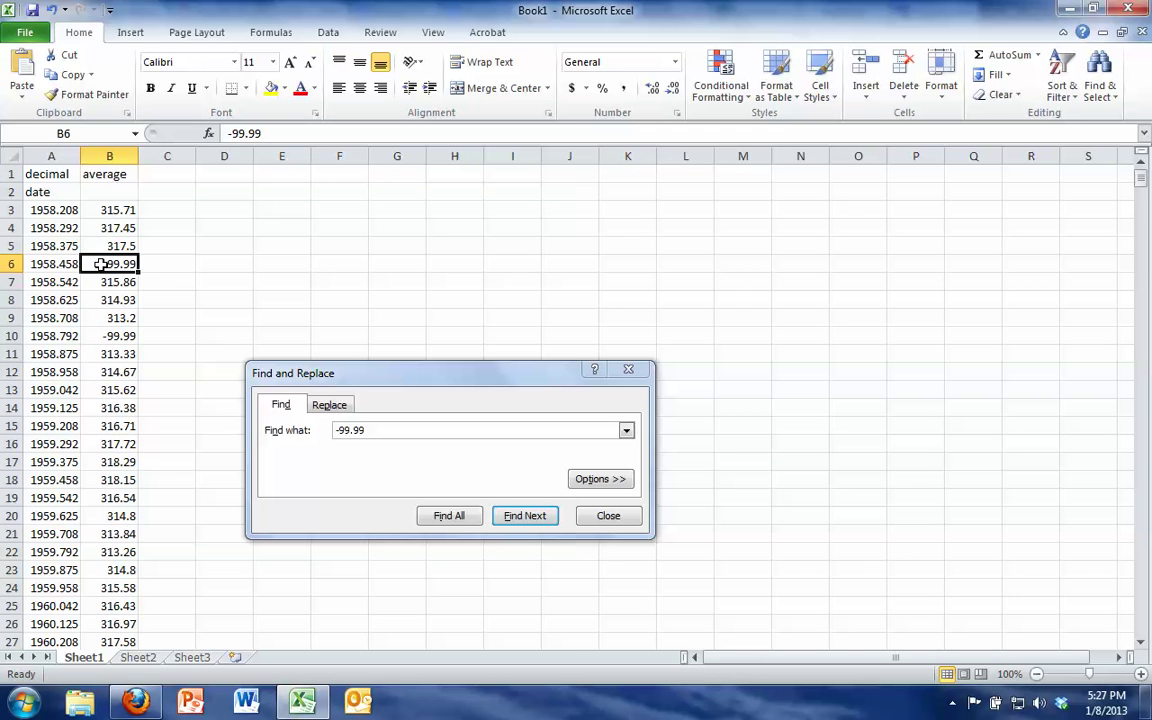
key("BackSpace")
key("Return")
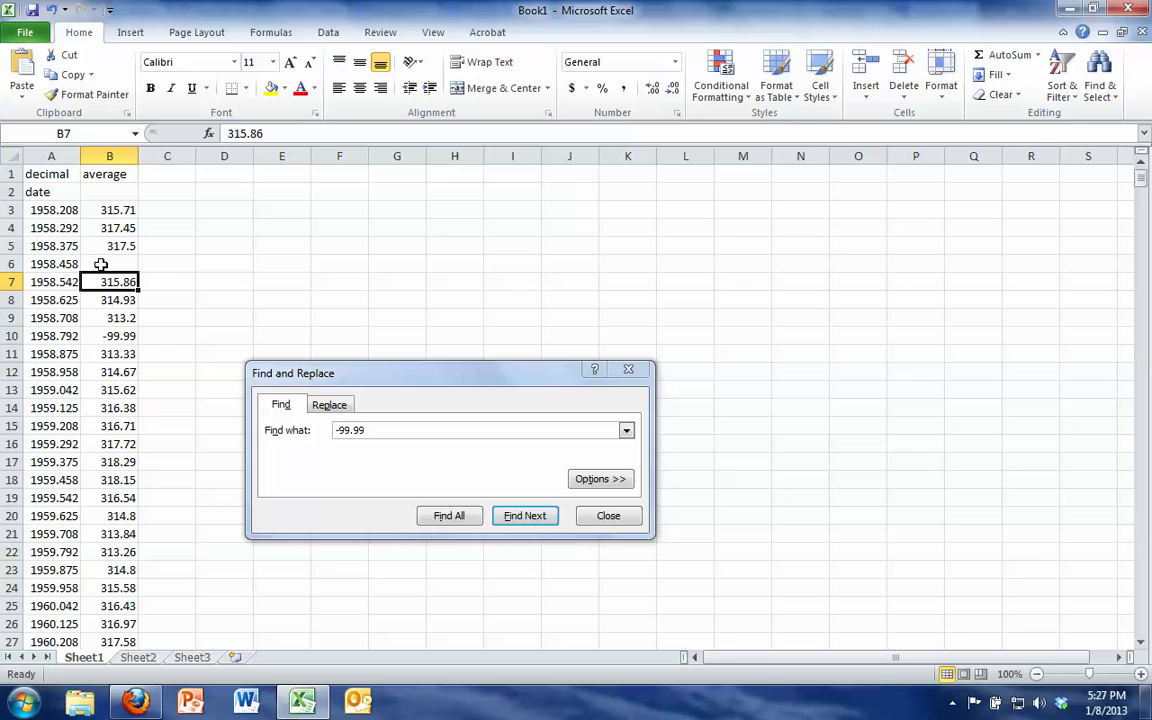
left_click(535, 518)
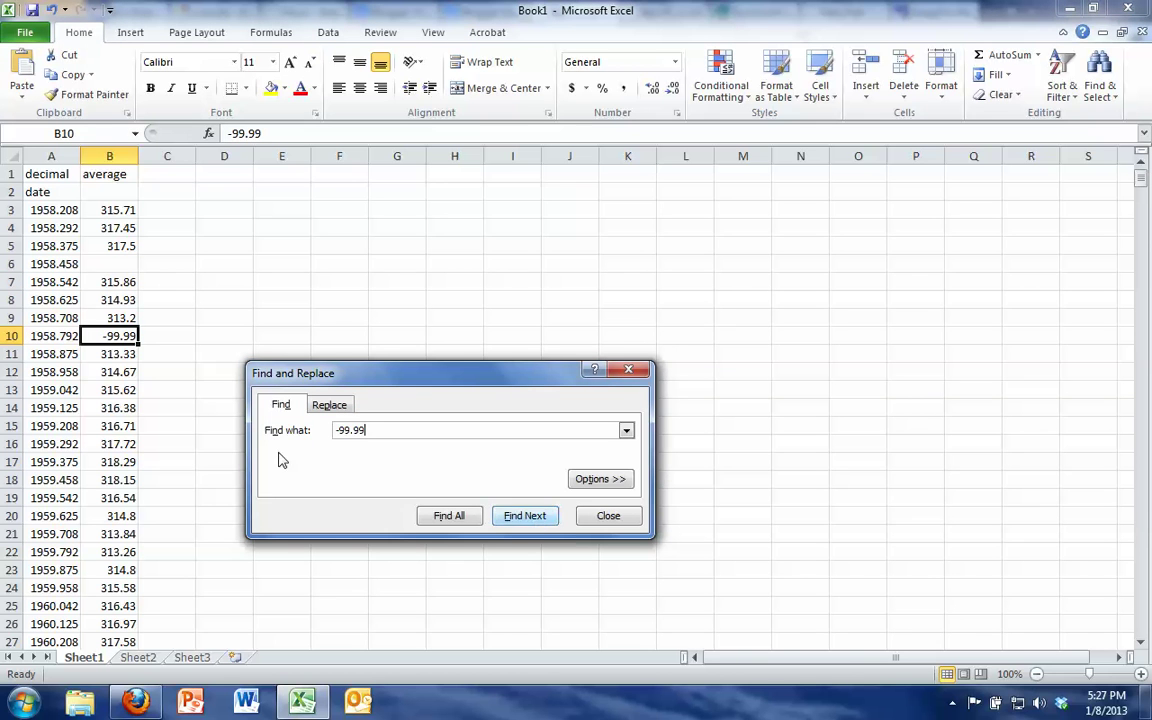
left_click(100, 335)
key("BackSpace")
key("Return")
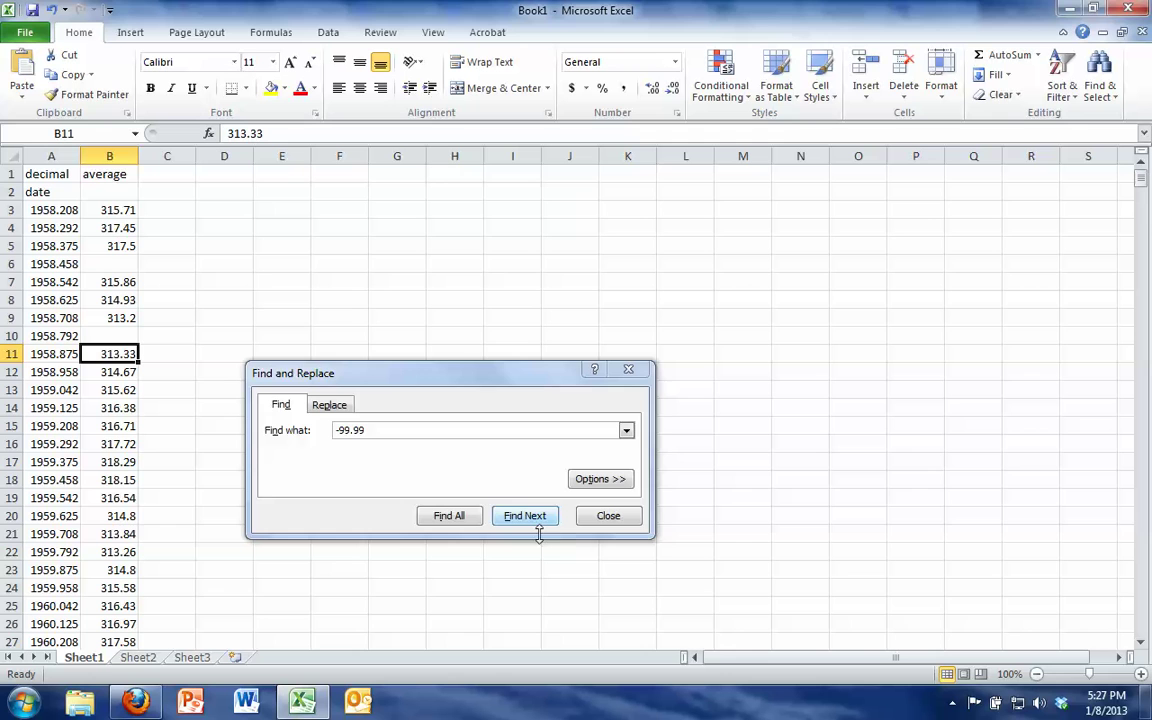
Step: Clear the -99.99 placeholders in B74, B75 and B76
left_click(536, 520)
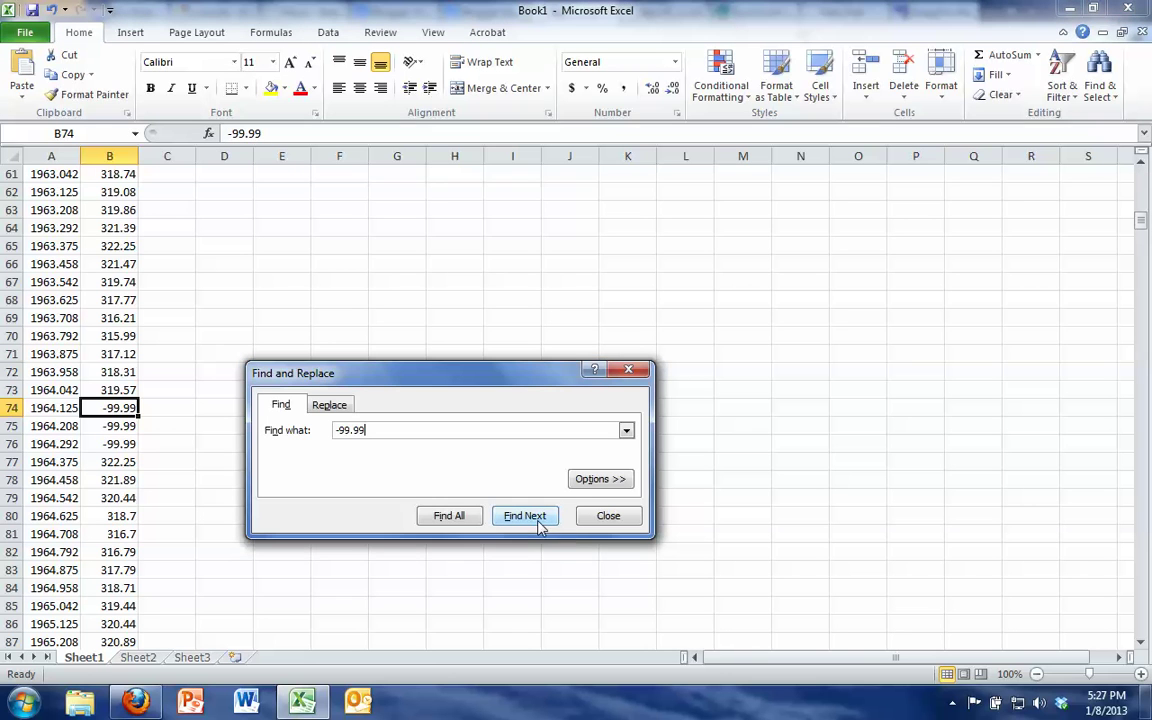
left_click(116, 408)
key("BackSpace")
key("Return")
key("BackSpace")
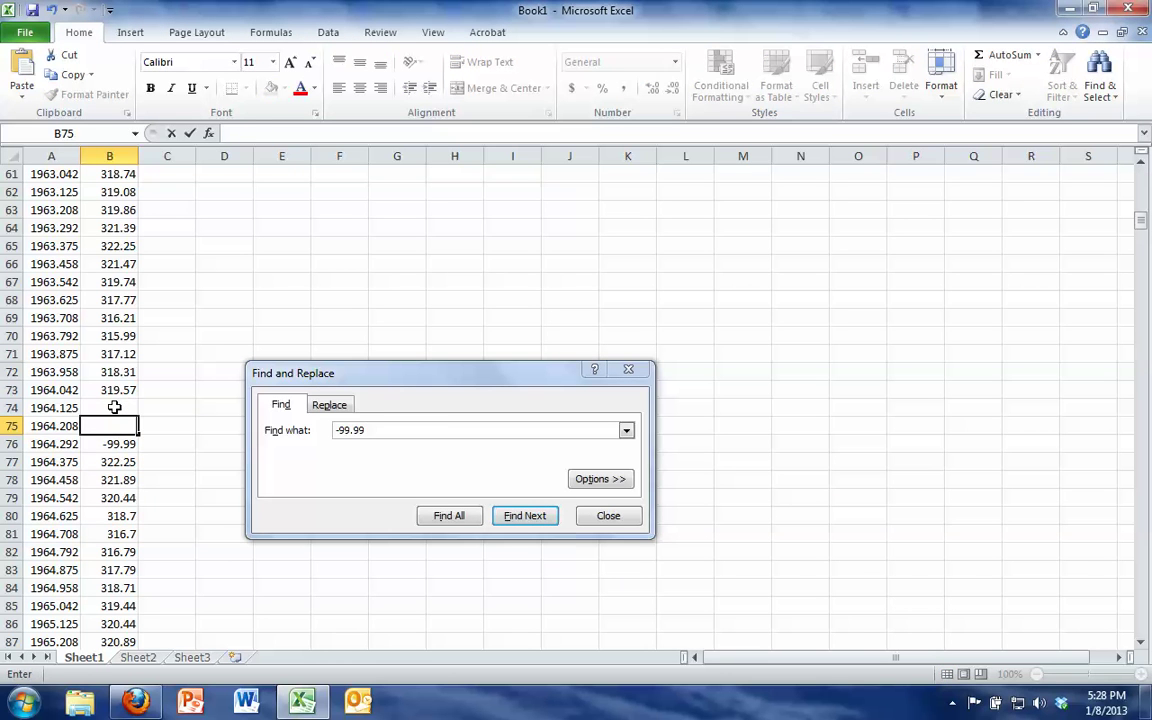
key("Return")
key("BackSpace")
key("Return")
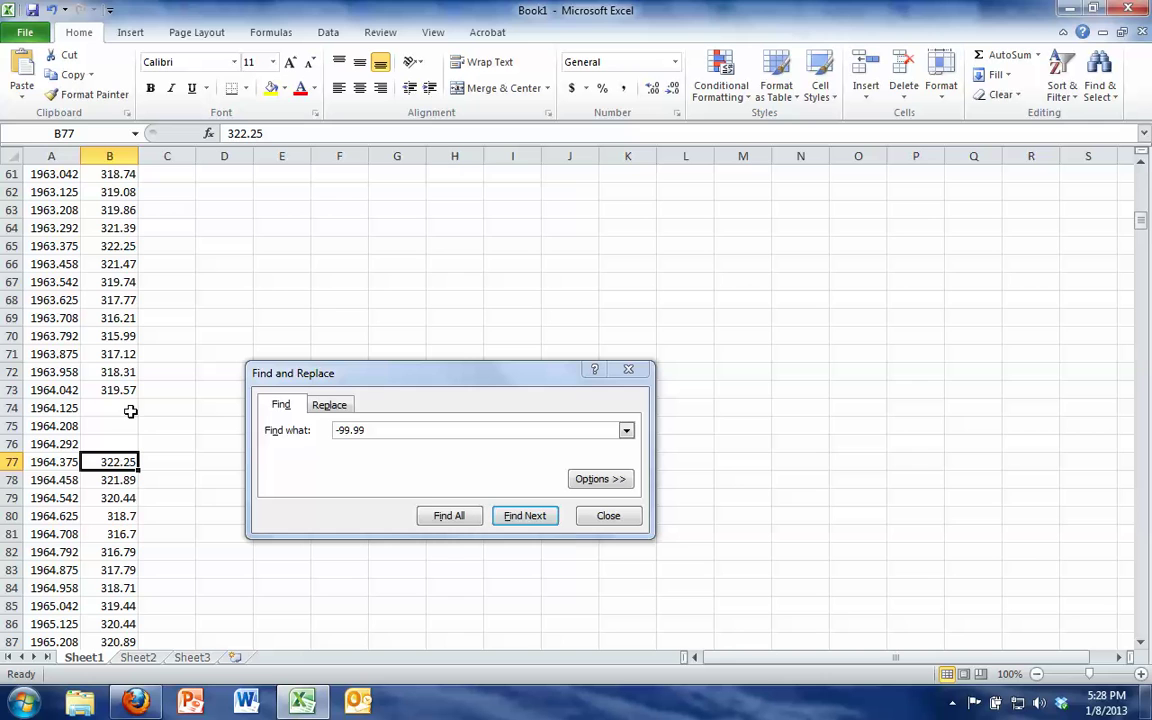
Step: Clear the remaining -99.99 placeholders in B216 and B316, confirming none are left
left_click(525, 515)
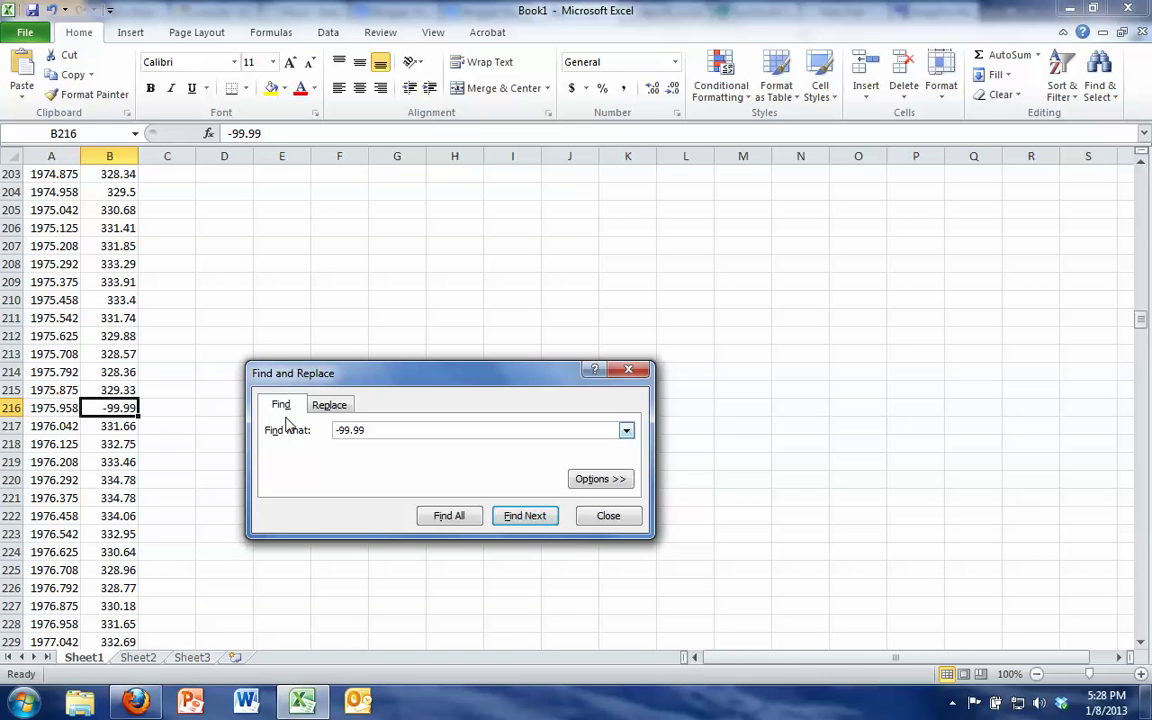
left_click(118, 407)
key("BackSpace")
key("Return")
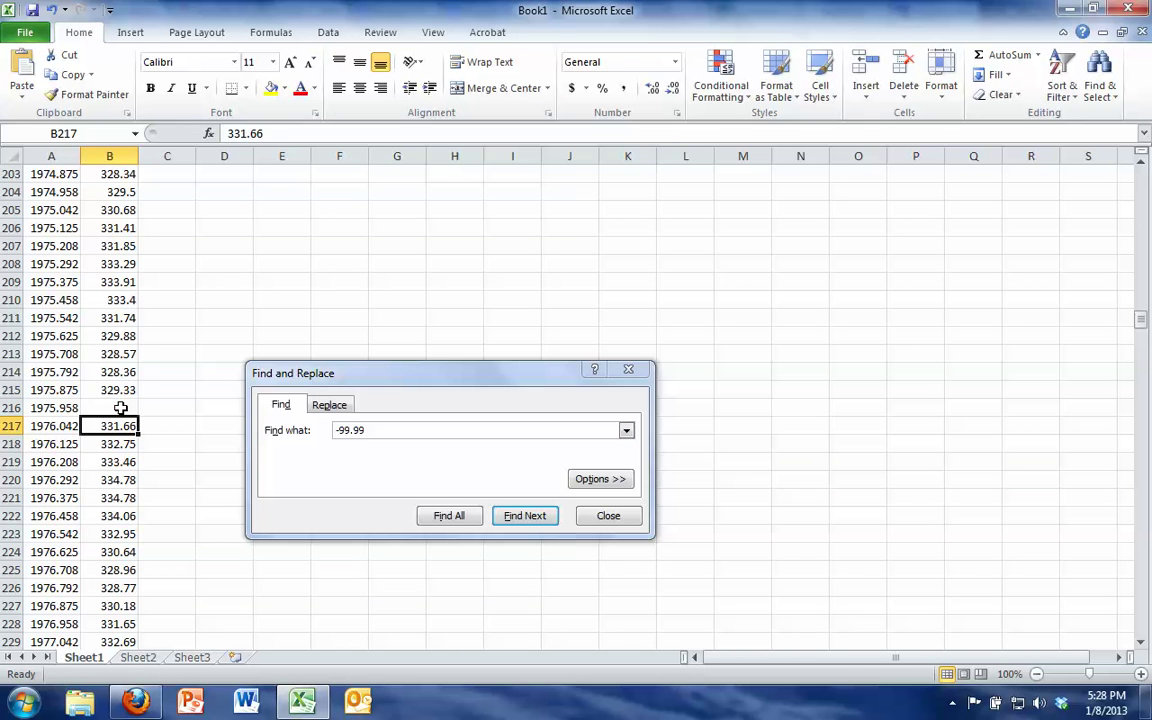
left_click(516, 517)
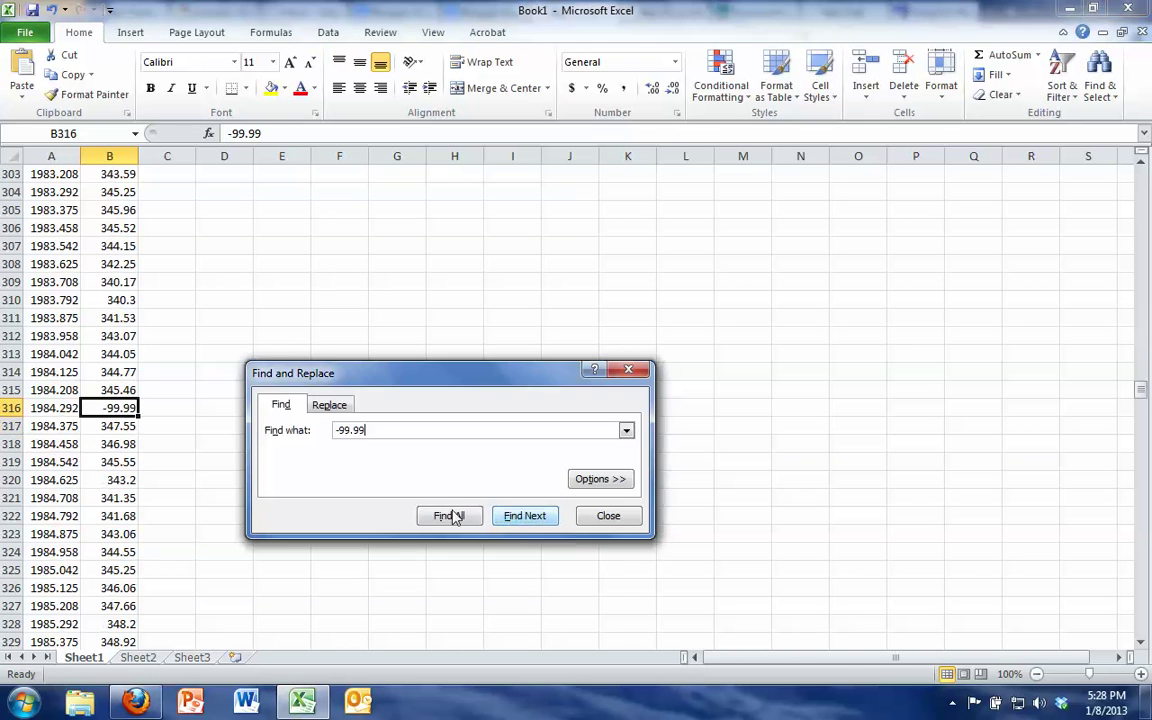
left_click(100, 411)
key("BackSpace")
key("Return")
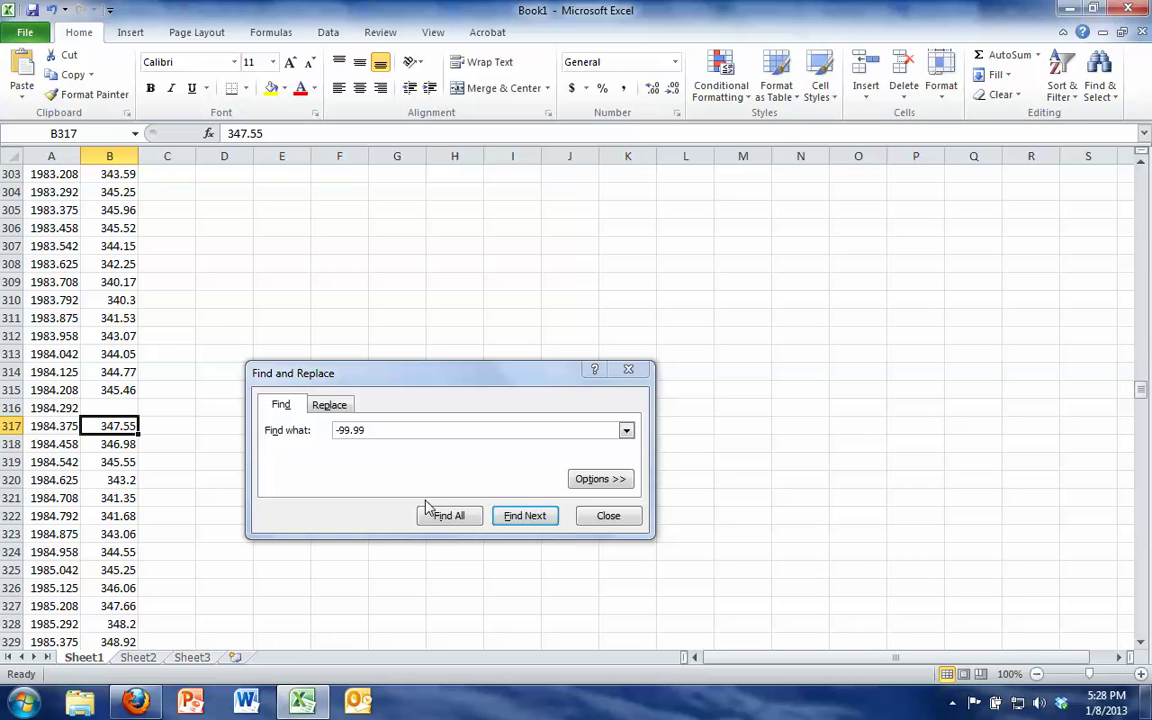
left_click(527, 516)
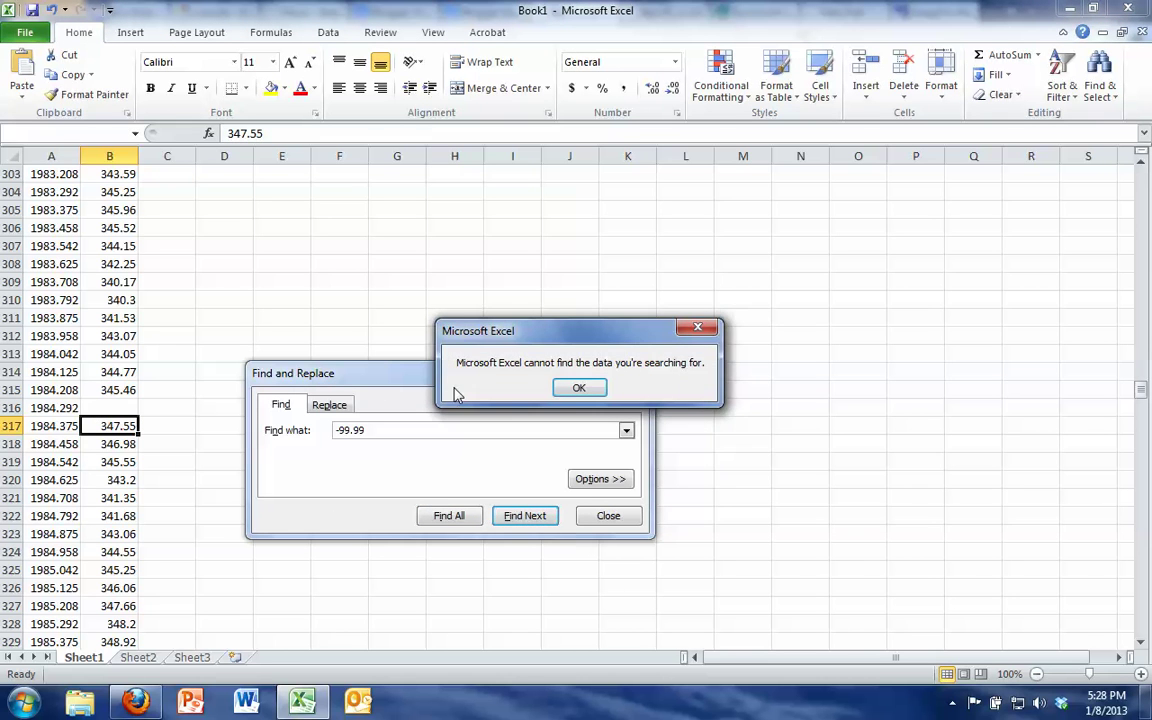
left_click(576, 389)
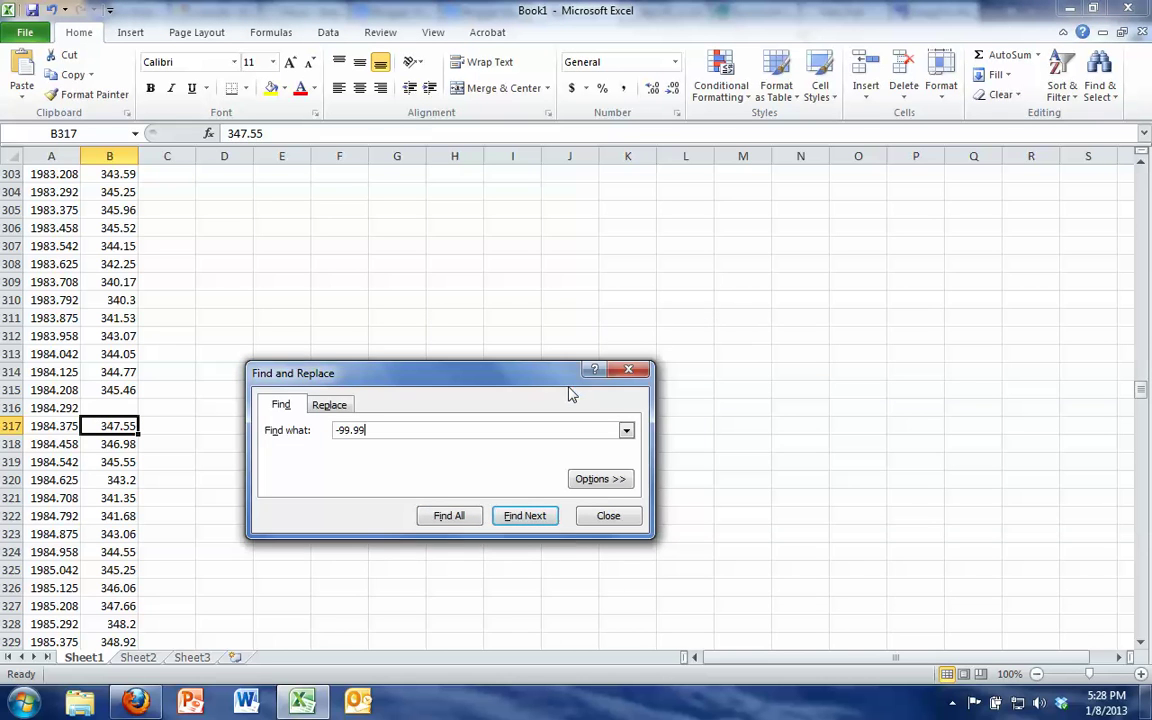
left_click(630, 515)
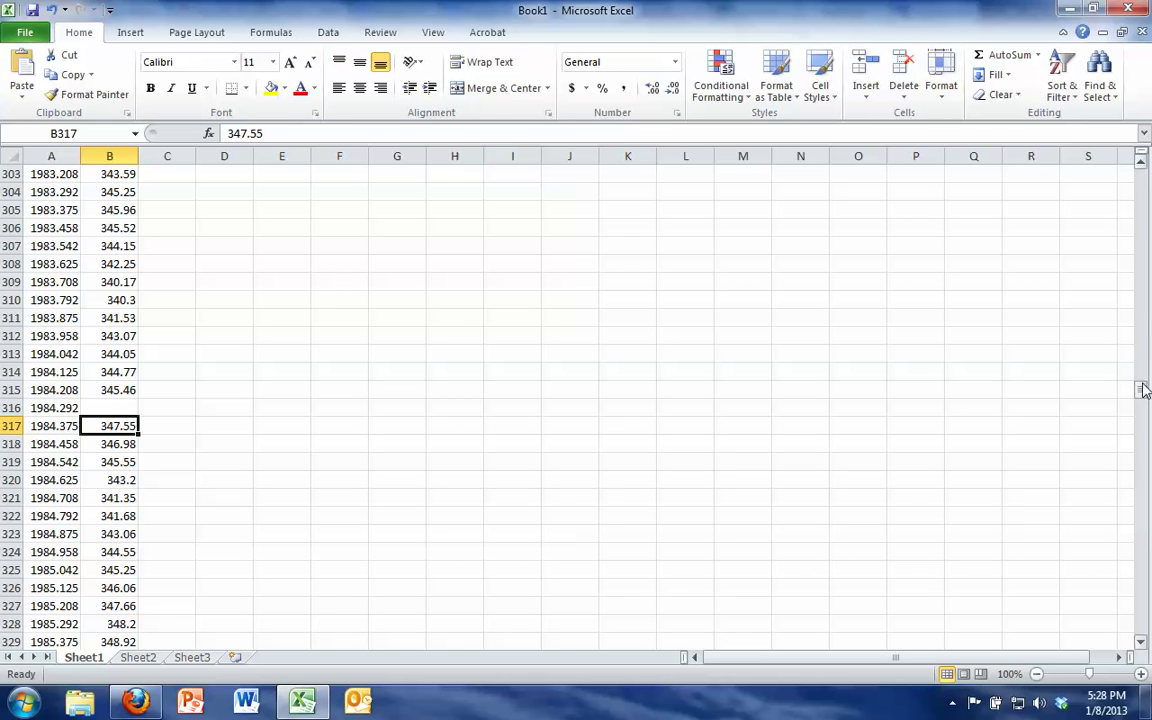
Step: Move the chart up beside the data columns and drag its corner to enlarge it
left_click_drag(1142, 388, 1149, 623)
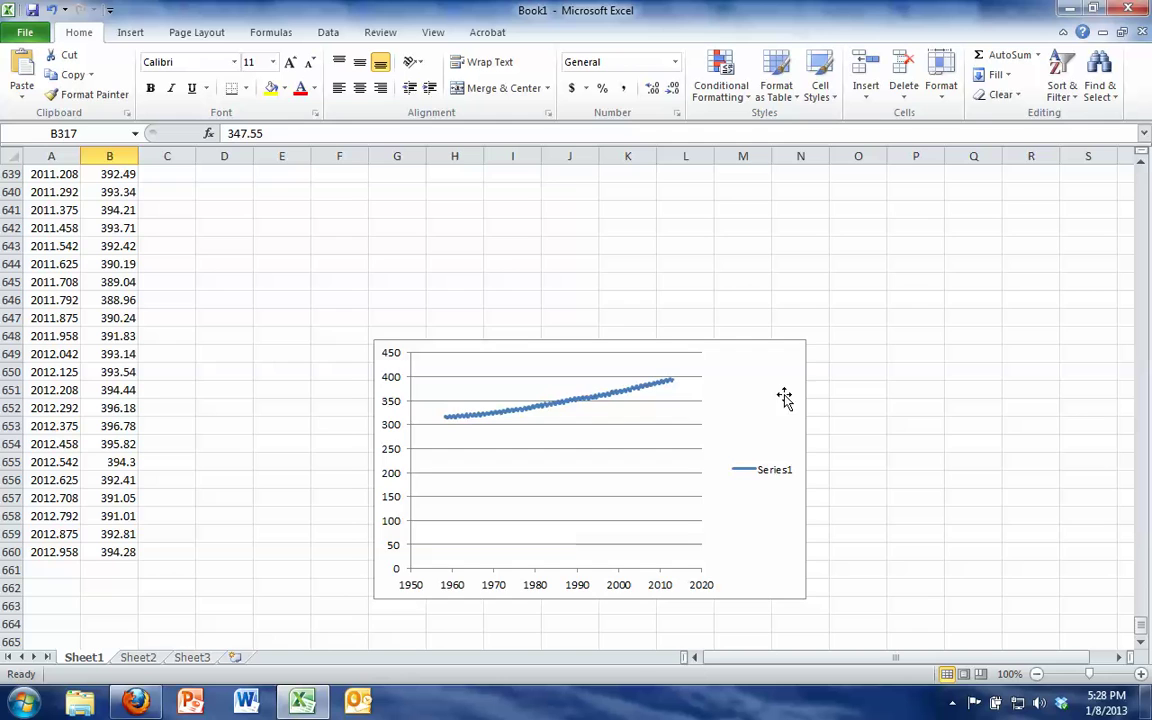
left_click_drag(768, 374, 541, 205)
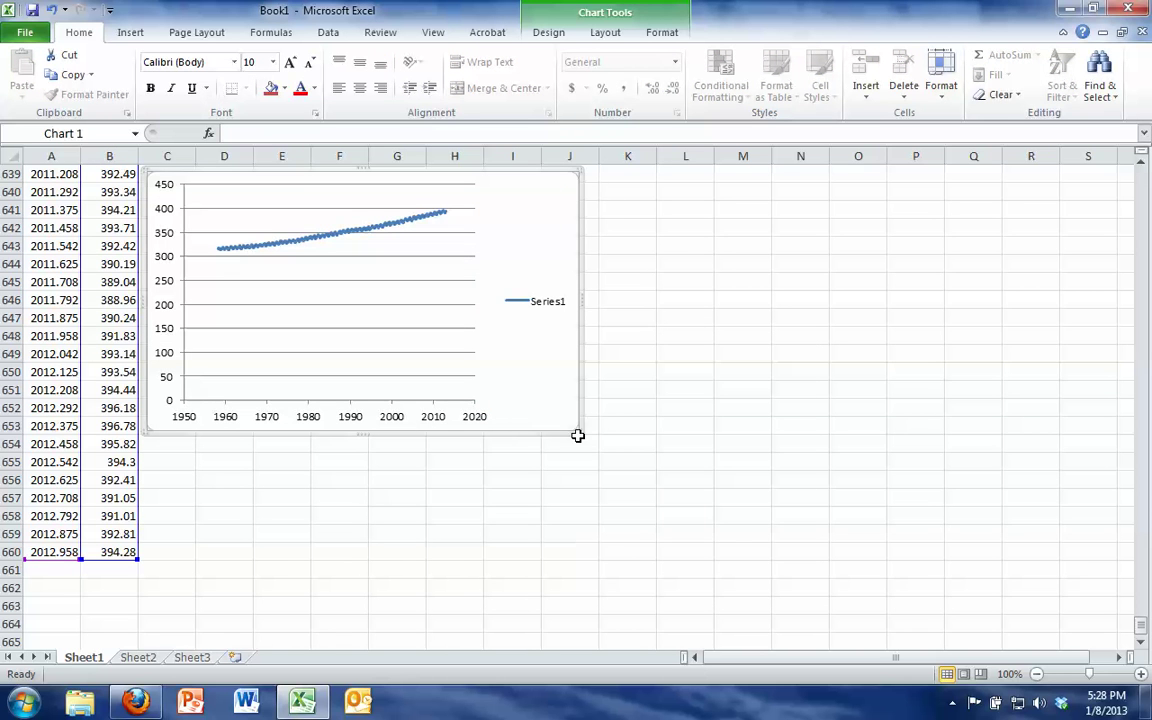
left_click_drag(579, 432, 797, 640)
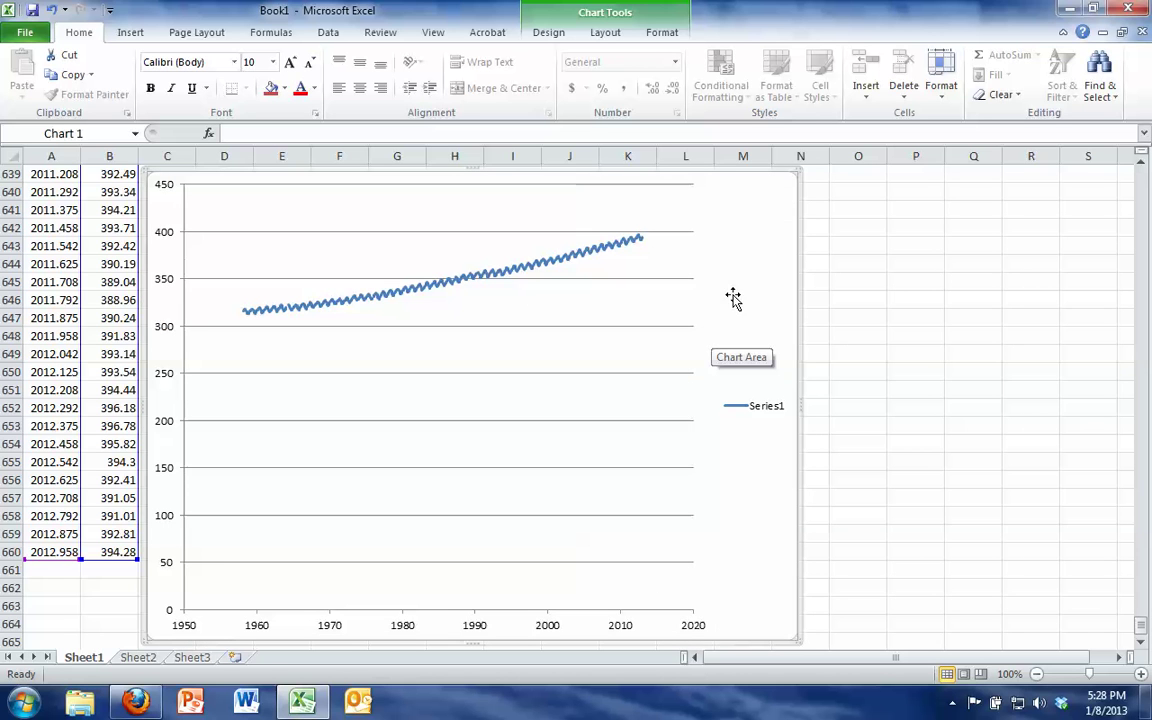
Step: Apply a chart layout with chart and axis titles and select the Chart Title placeholder text
left_click(548, 33)
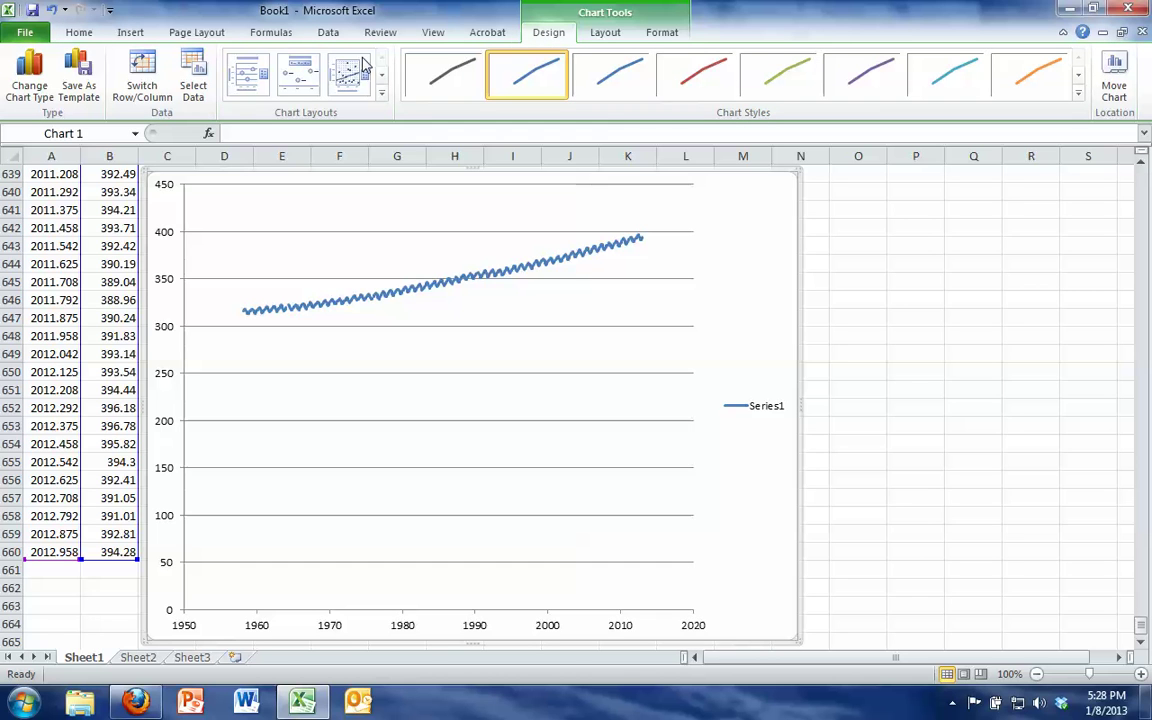
left_click(243, 92)
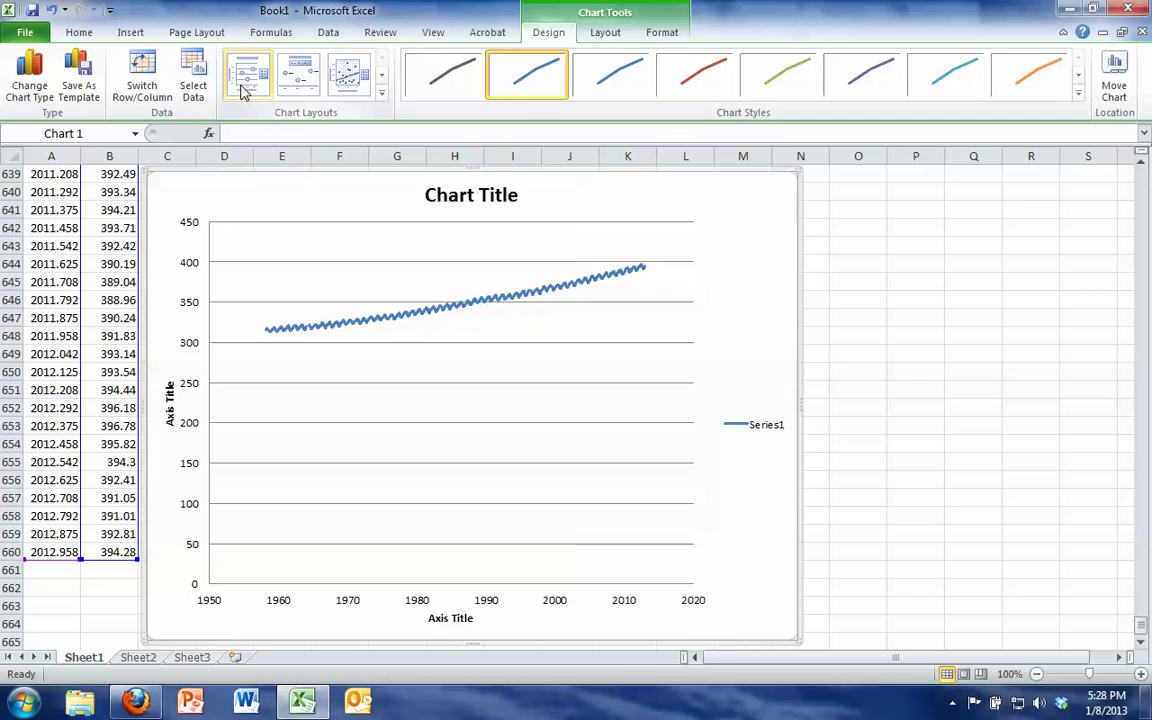
left_click(430, 195)
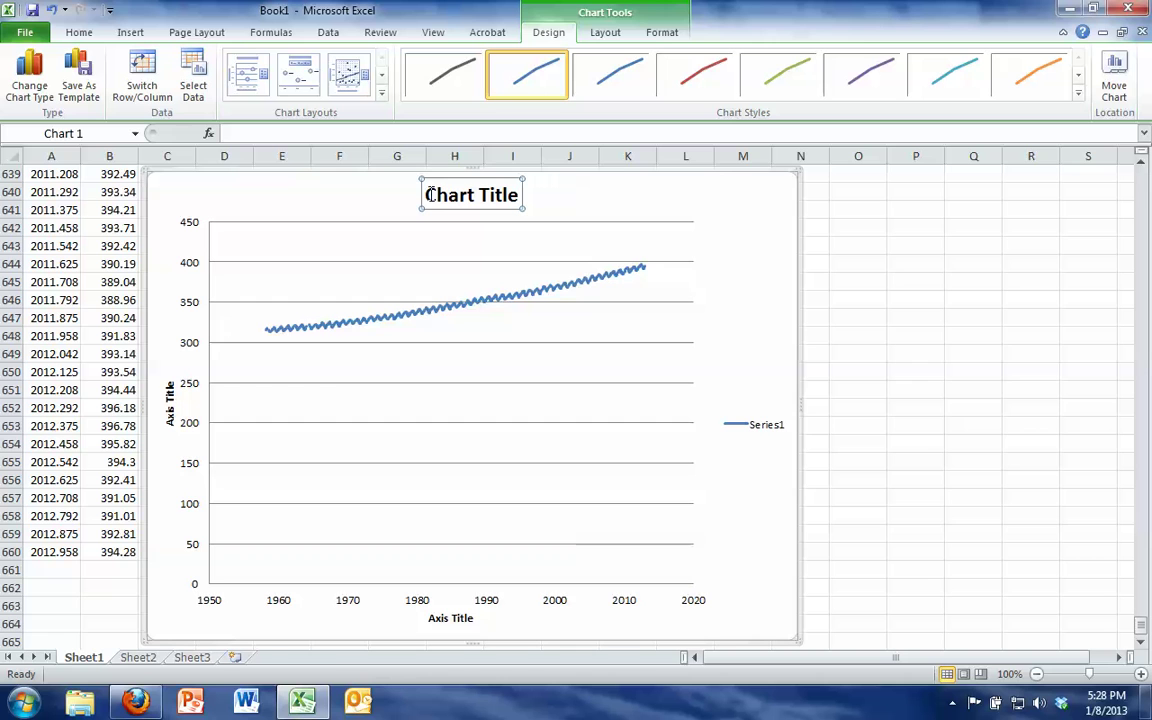
left_click_drag(424, 195, 510, 197)
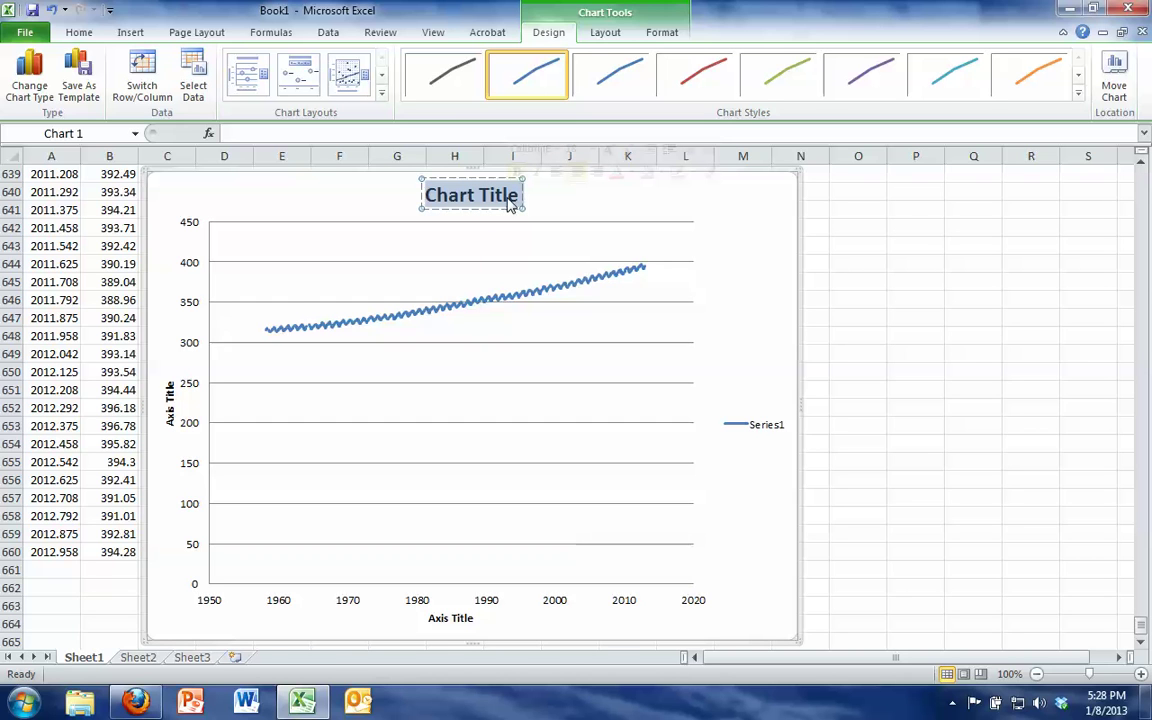
Step: Type 'Keeling Curve' as the title, with 'Mauna Loa Carbon Dioxide Concentration' on a second line
type("Keel")
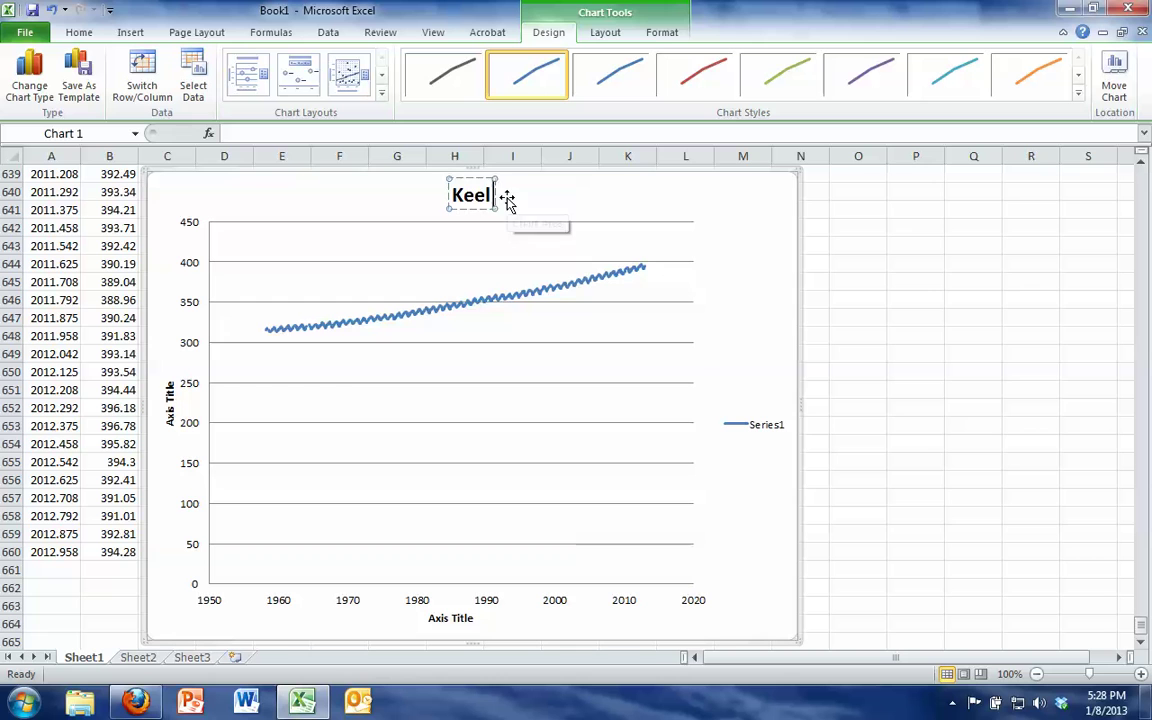
type("ing Curve")
key("Return")
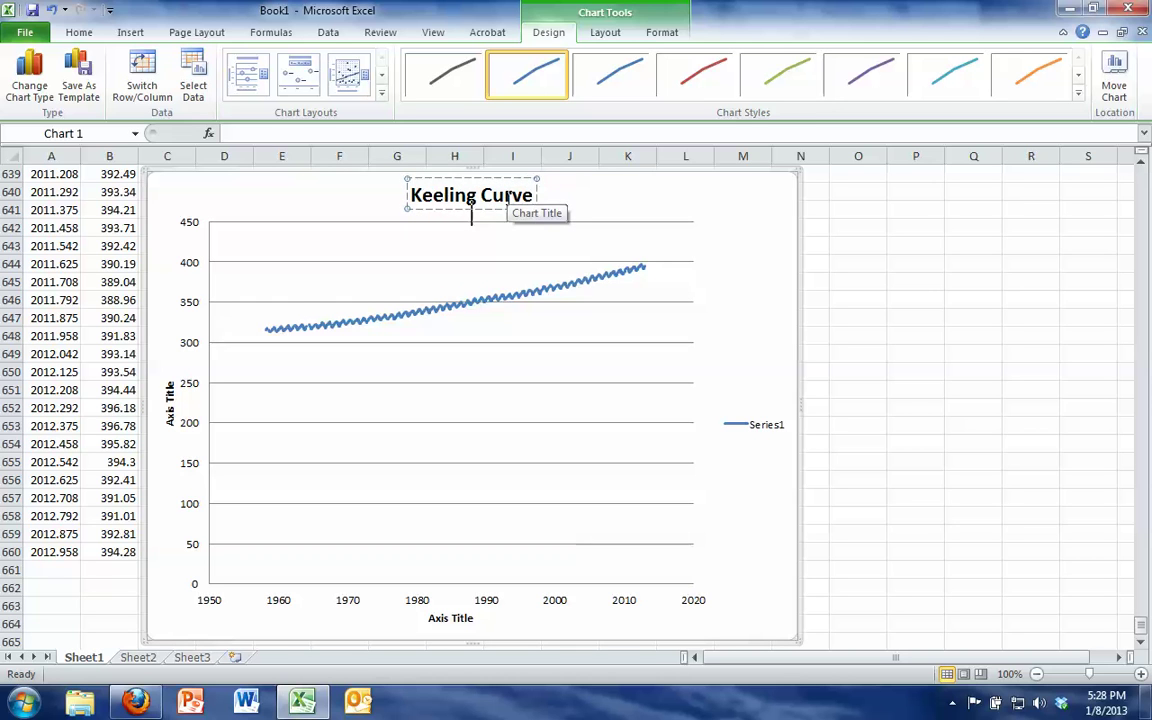
type("Ca")
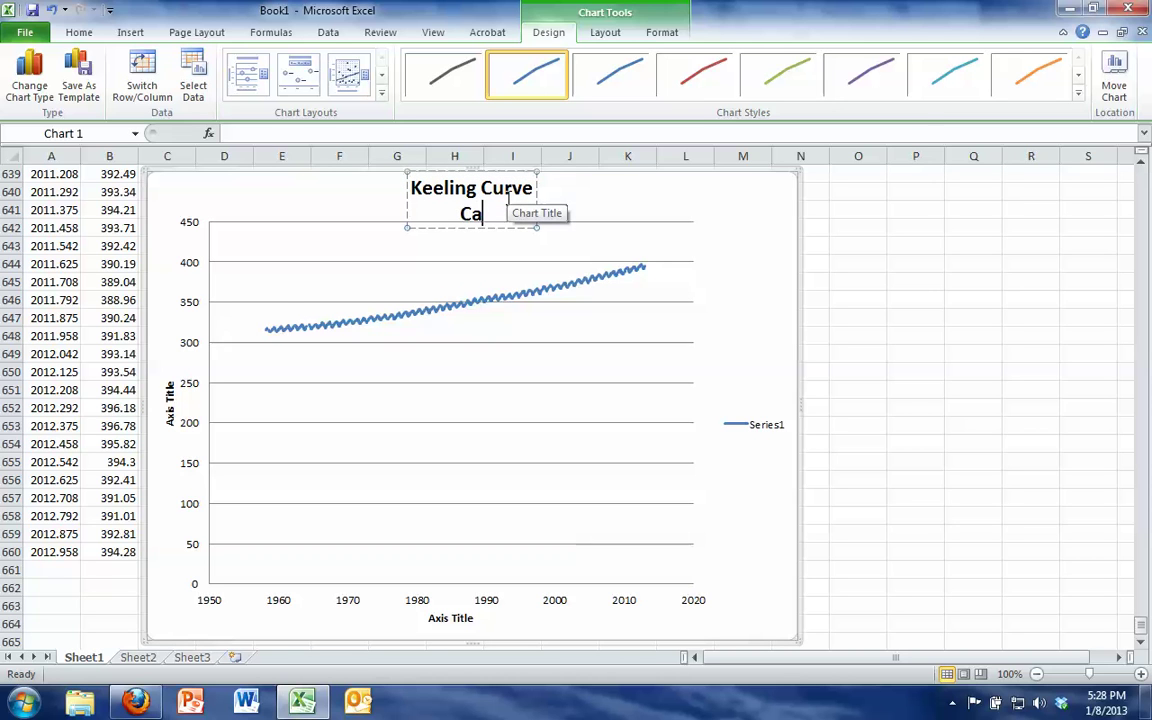
key("BackSpace")
key("BackSpace")
type("Mo")
key("BackSpace")
type("auna Lo")
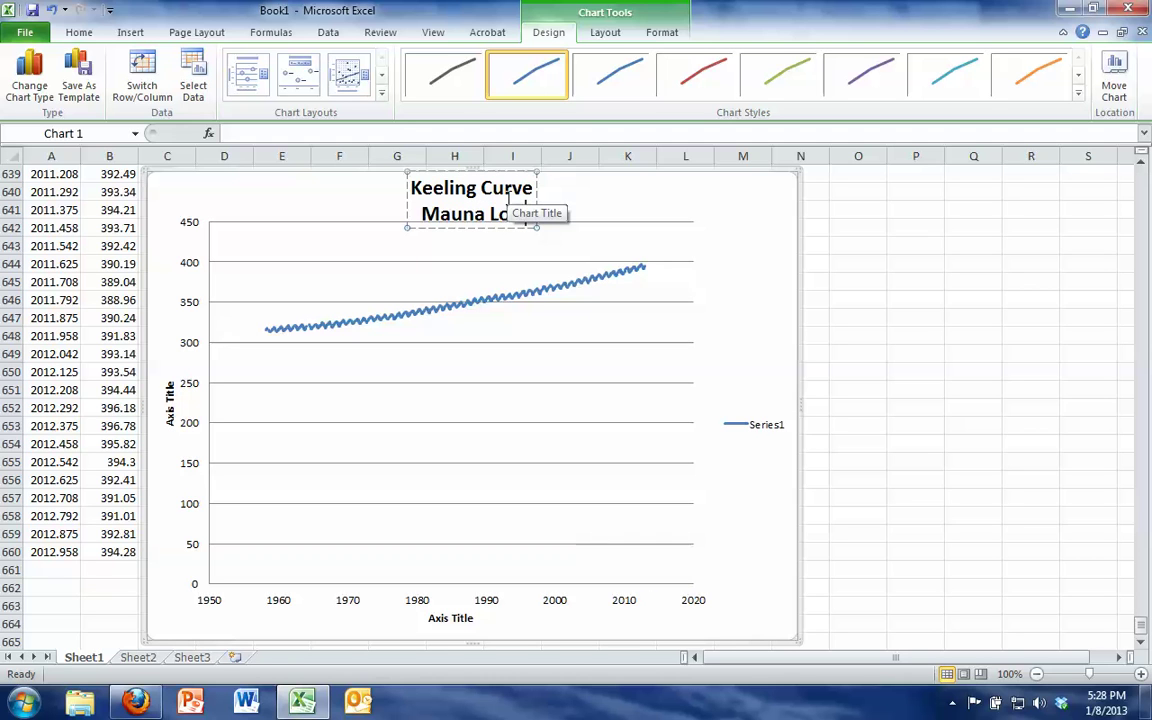
type("a Car")
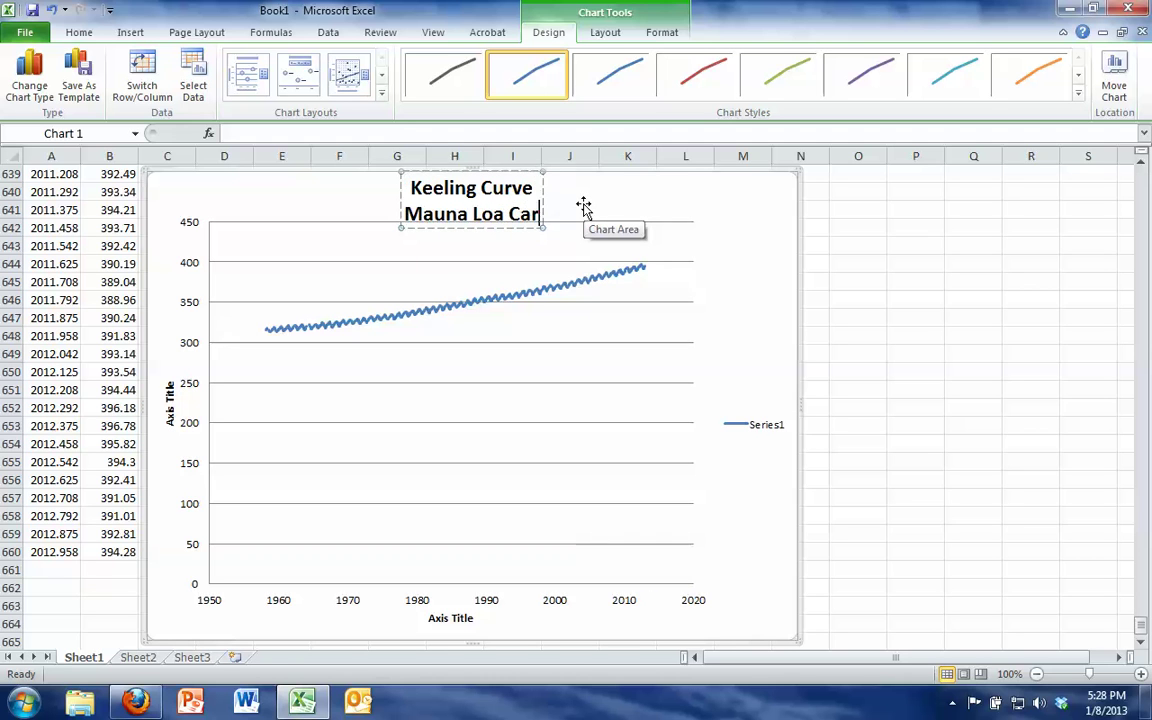
type("bon Dioxi")
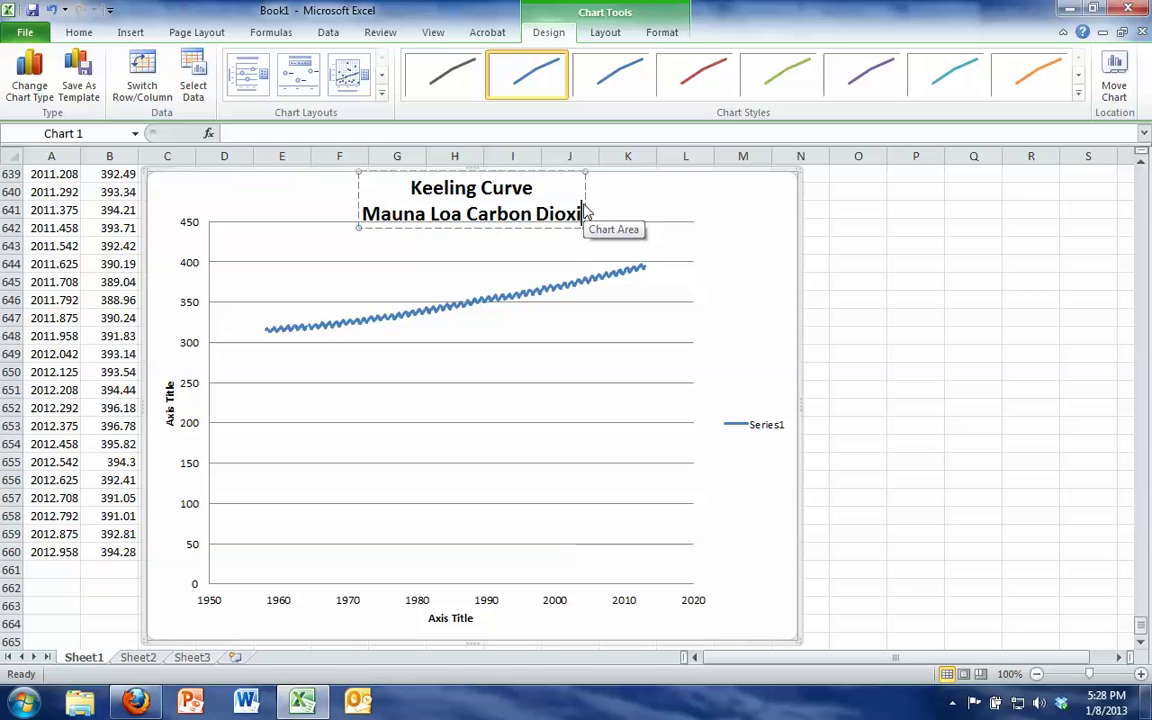
type("de Concentration")
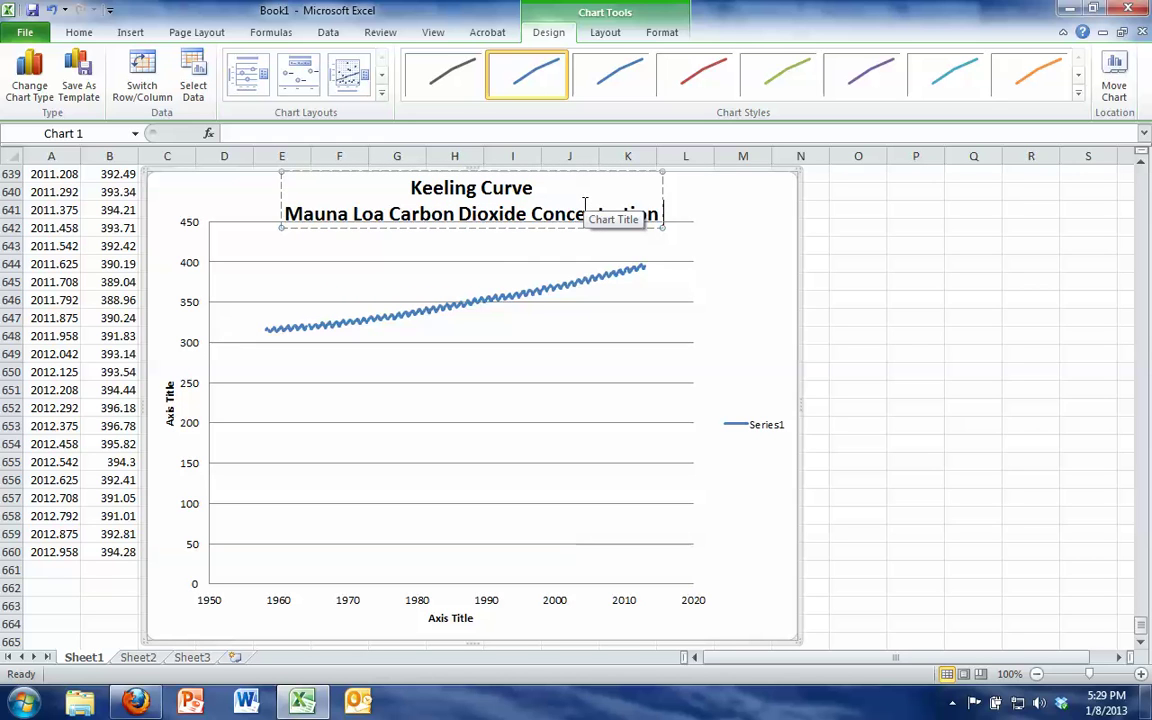
Step: Label the vertical axis 'Concentration (ppm)'
left_click(741, 283)
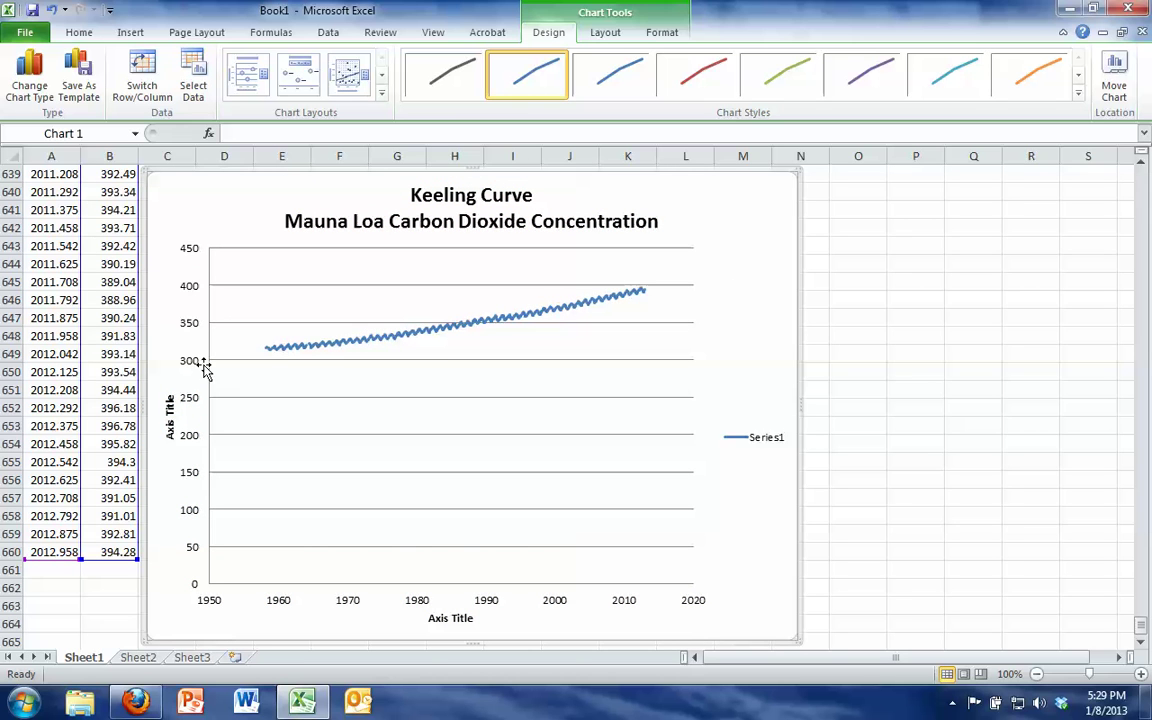
left_click(170, 410)
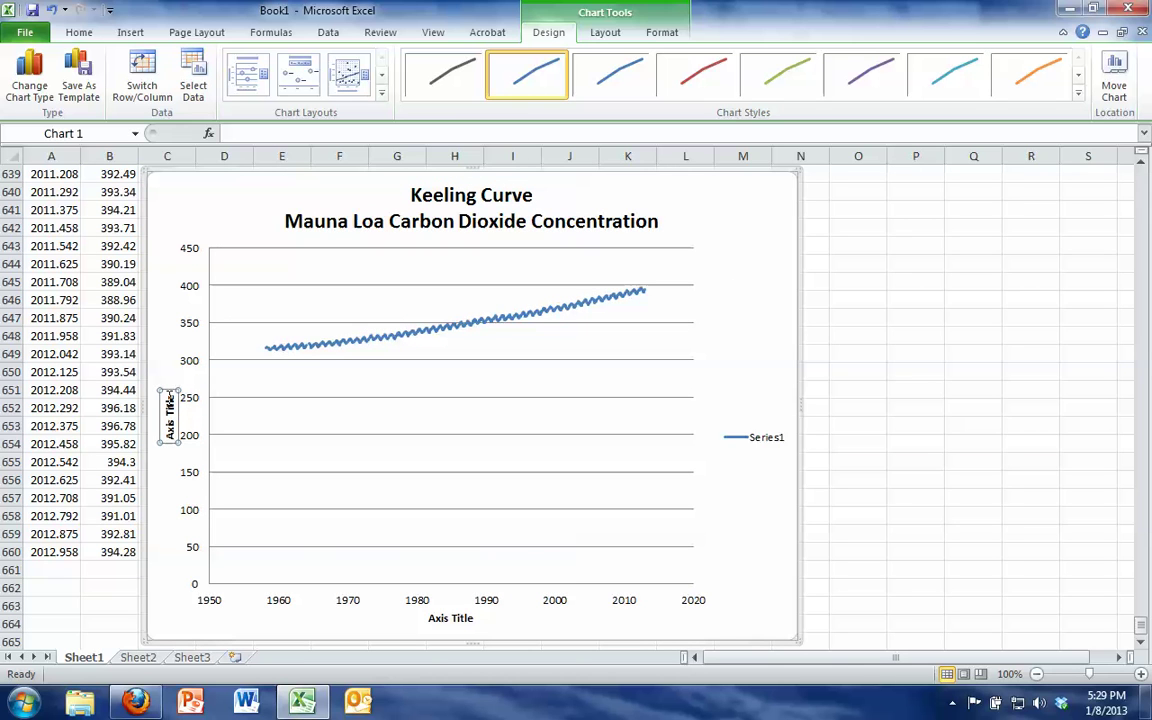
left_click_drag(170, 396, 173, 440)
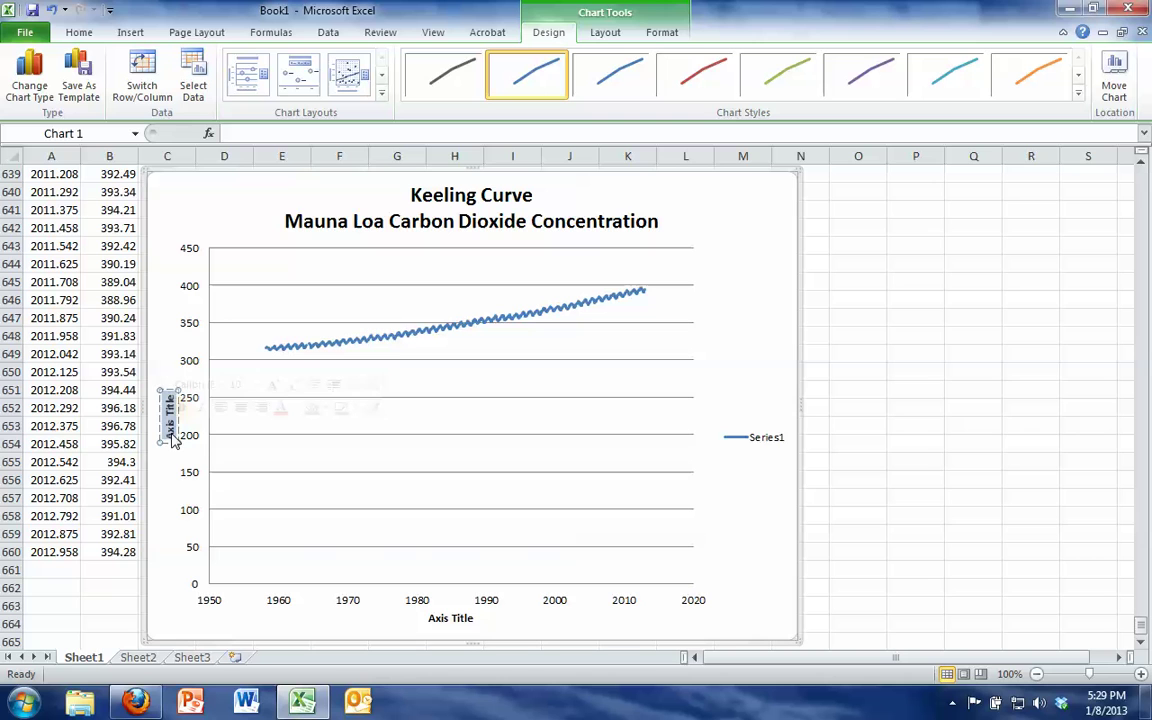
type("Concen")
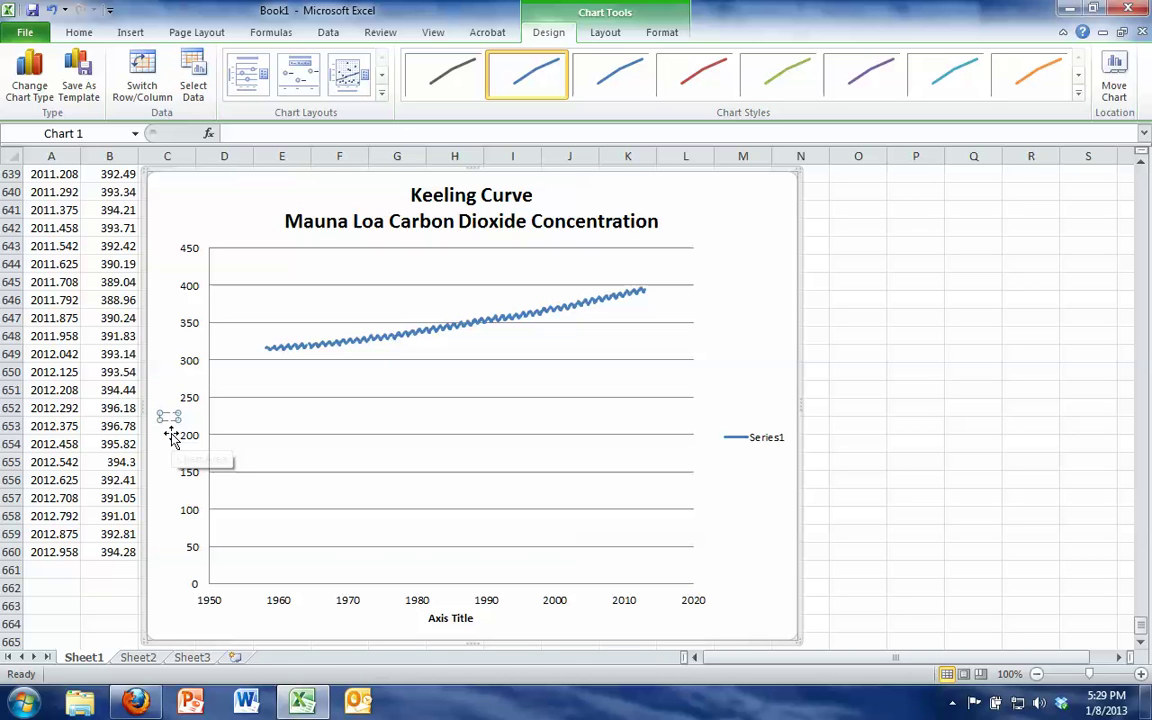
type("tration (p")
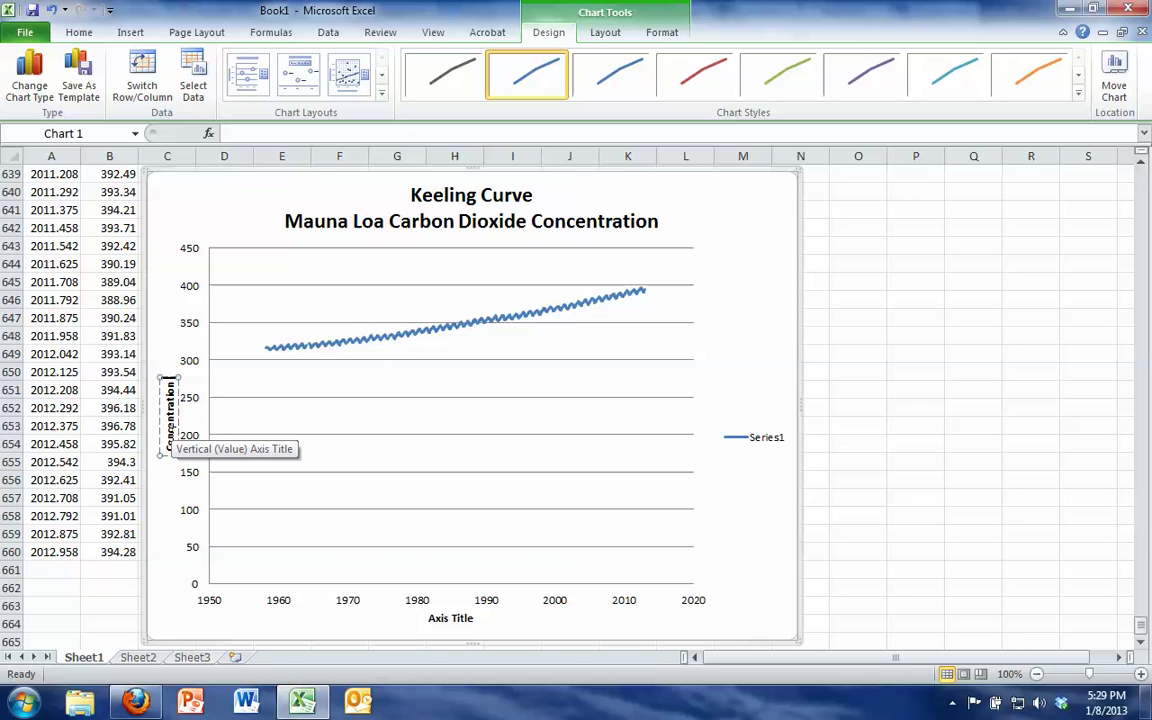
type("pm)")
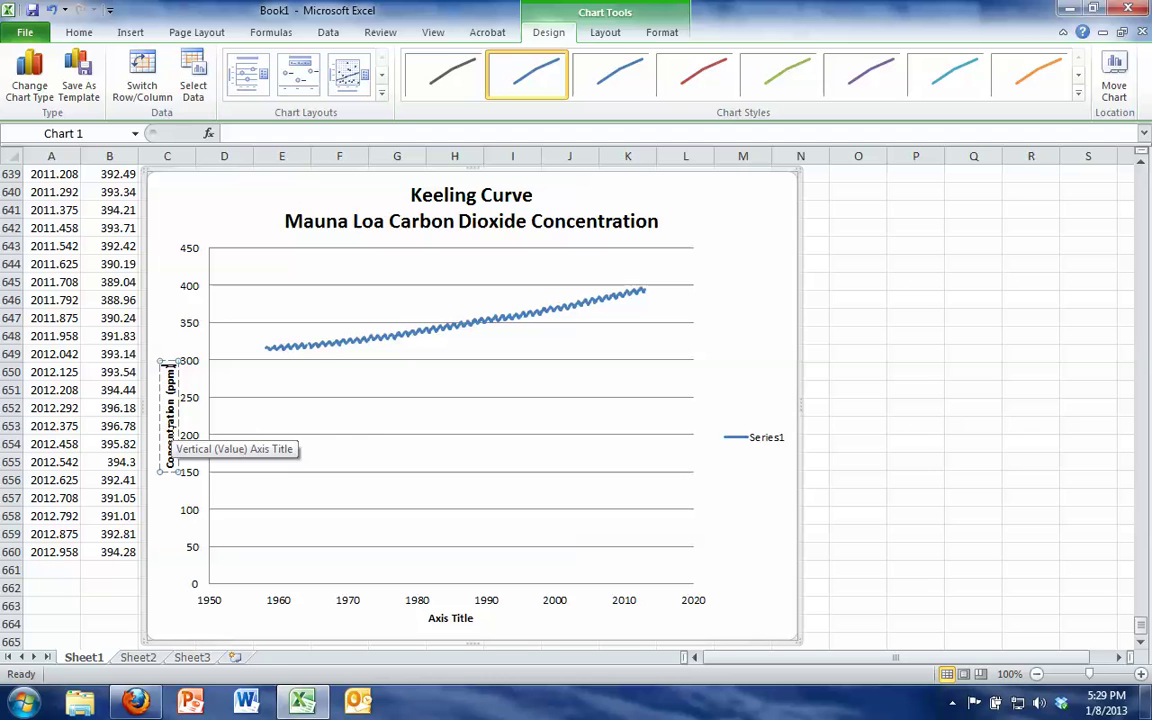
left_click(753, 328)
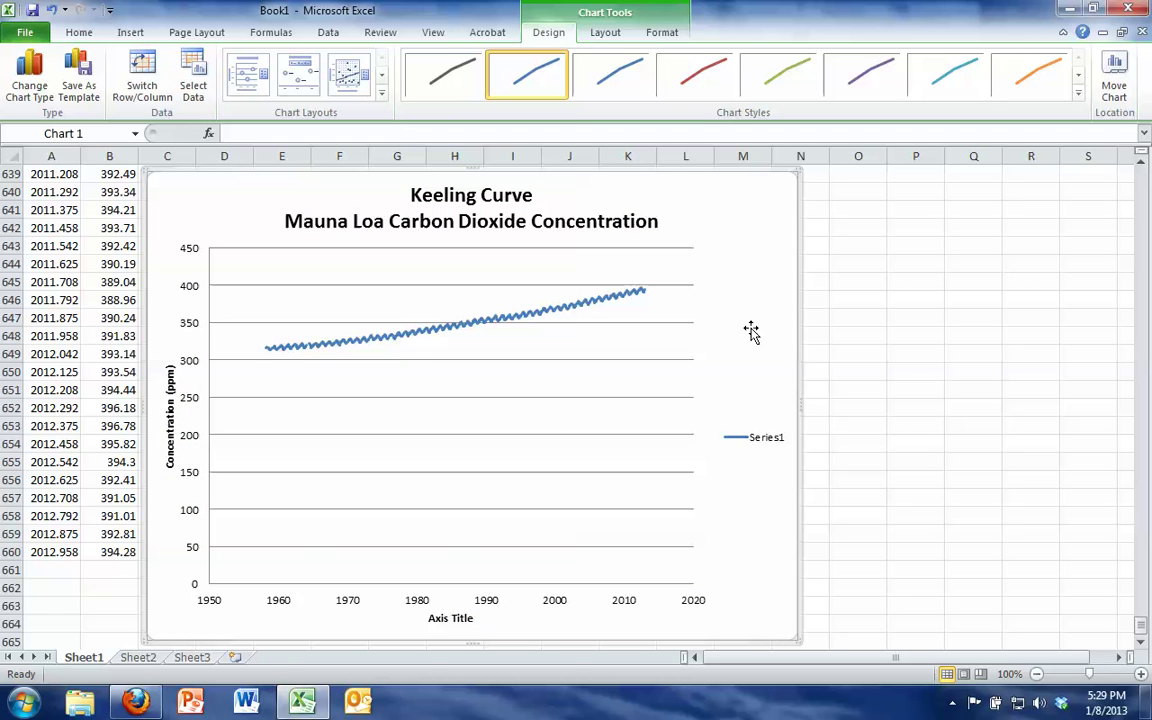
Step: Replace the horizontal axis title placeholder with 'Year'
left_click(440, 620)
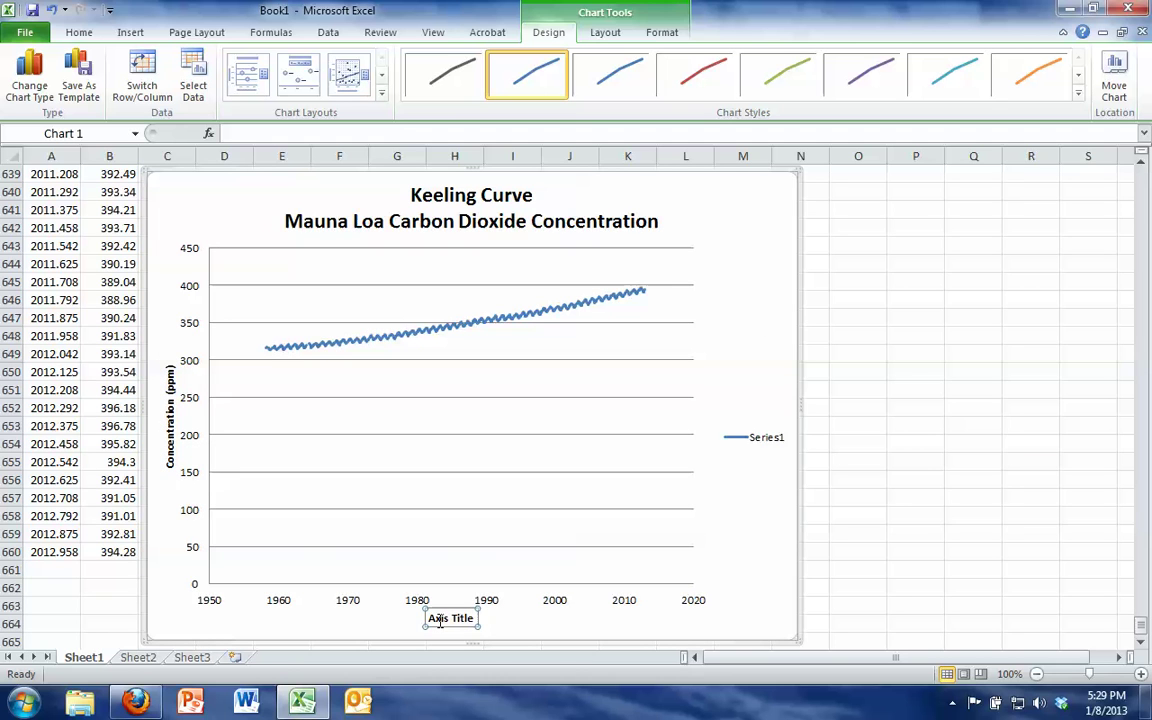
left_click_drag(430, 620, 472, 625)
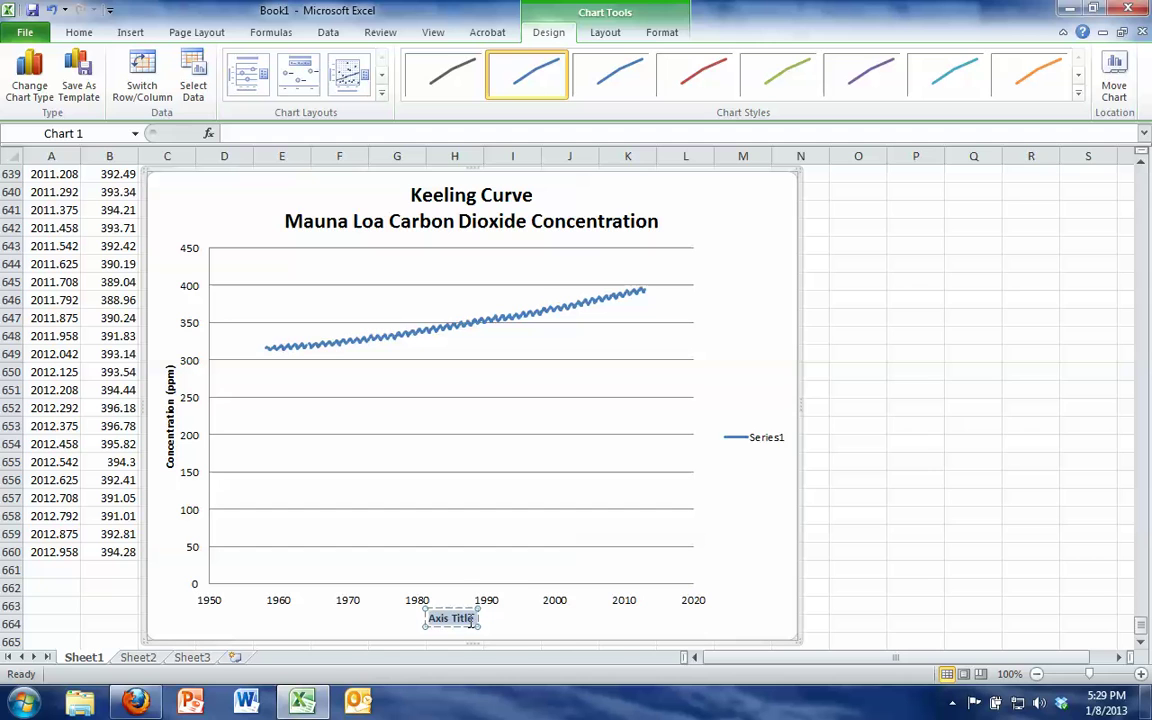
type("Year")
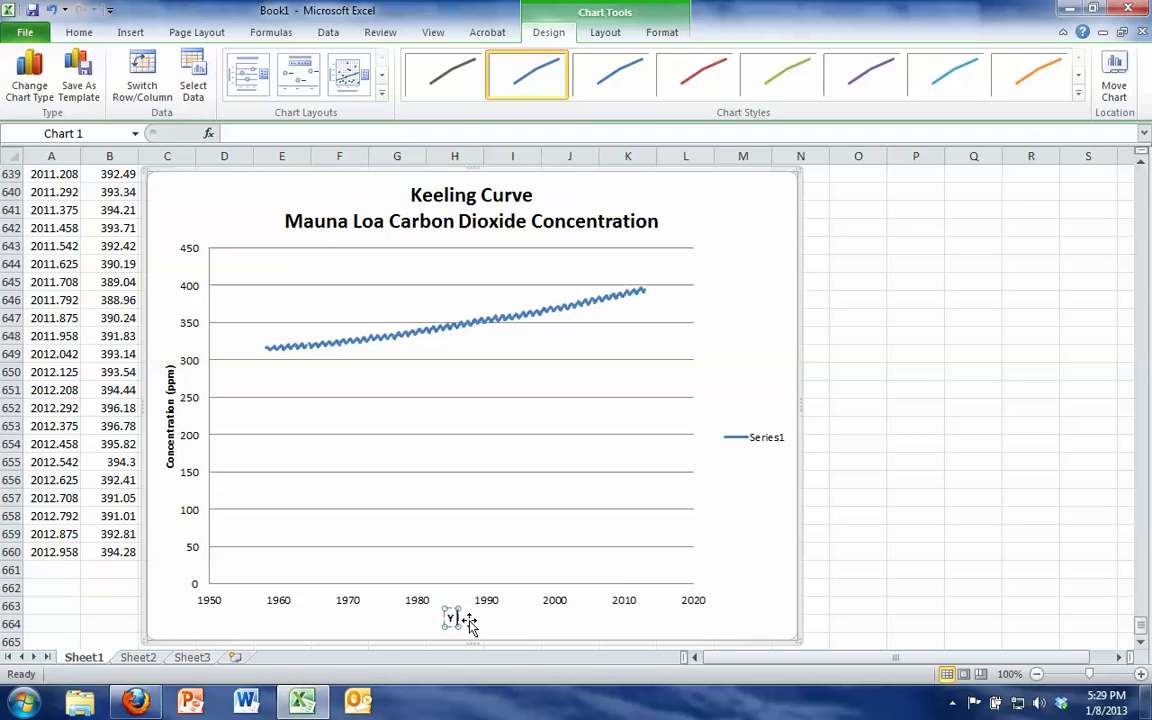
Step: Confirm the 'Year' axis title and select the vertical value axis
left_click(771, 618)
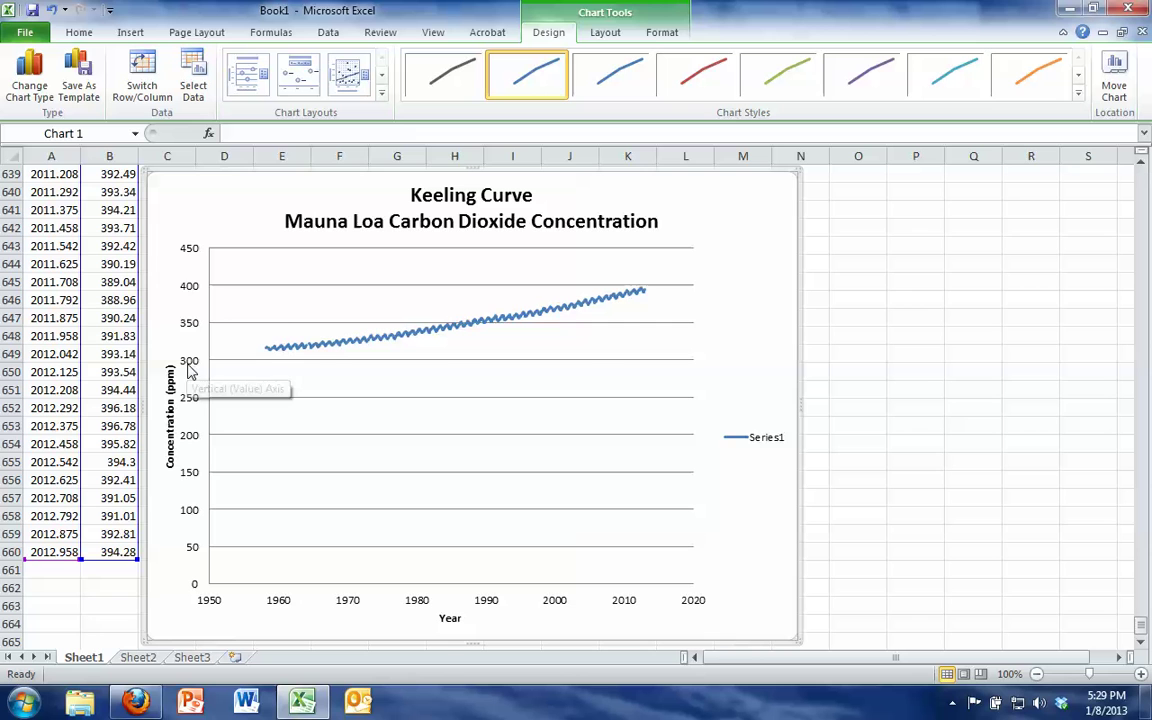
left_click(190, 296)
Step: Fix the vertical axis minimum at 300 and maximum at 400 in Format Axis
right_click(190, 294)
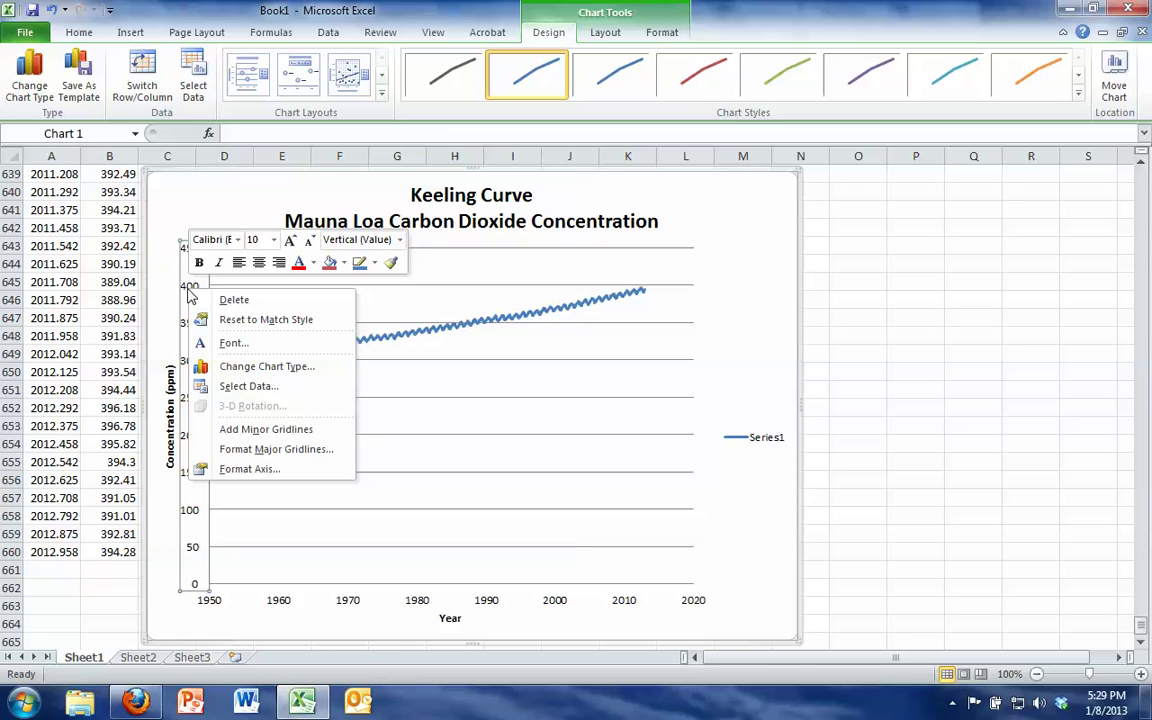
left_click(244, 469)
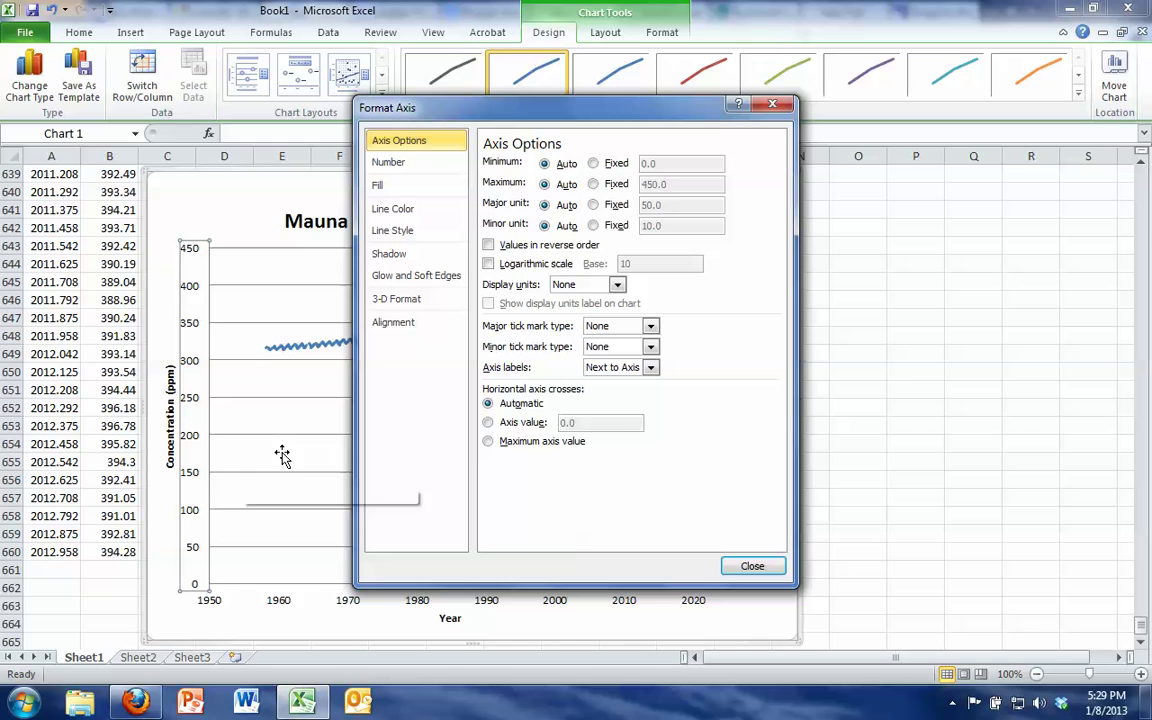
left_click(595, 163)
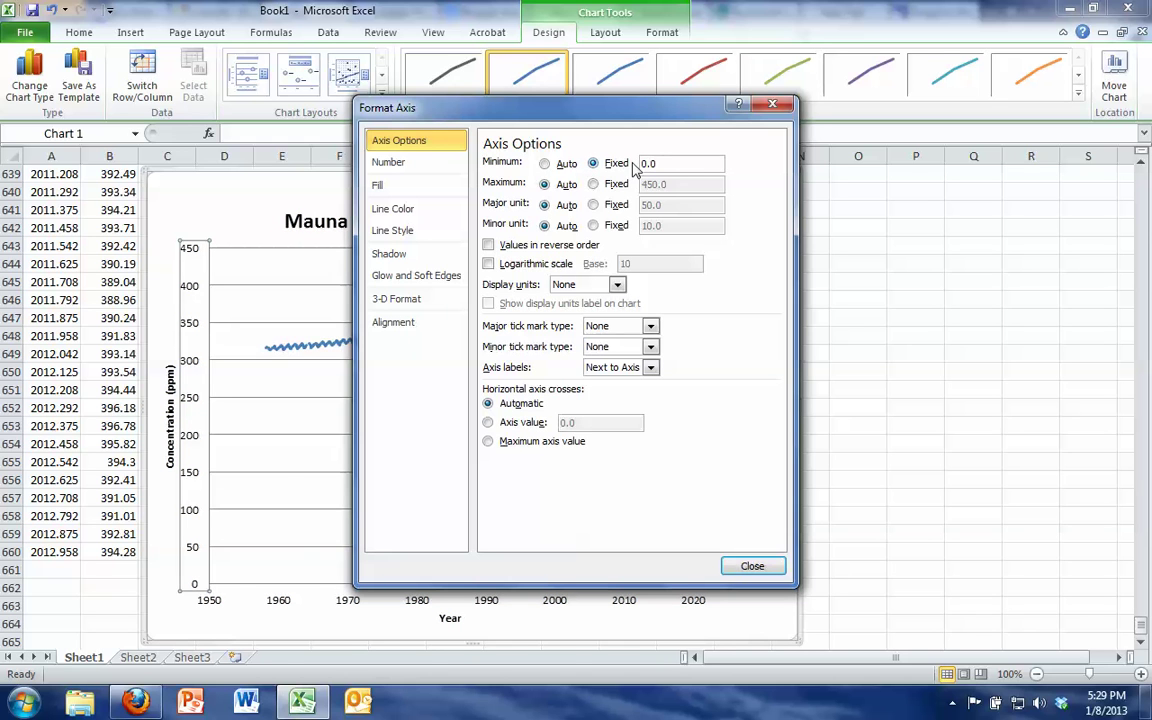
type("3")
left_click(593, 184)
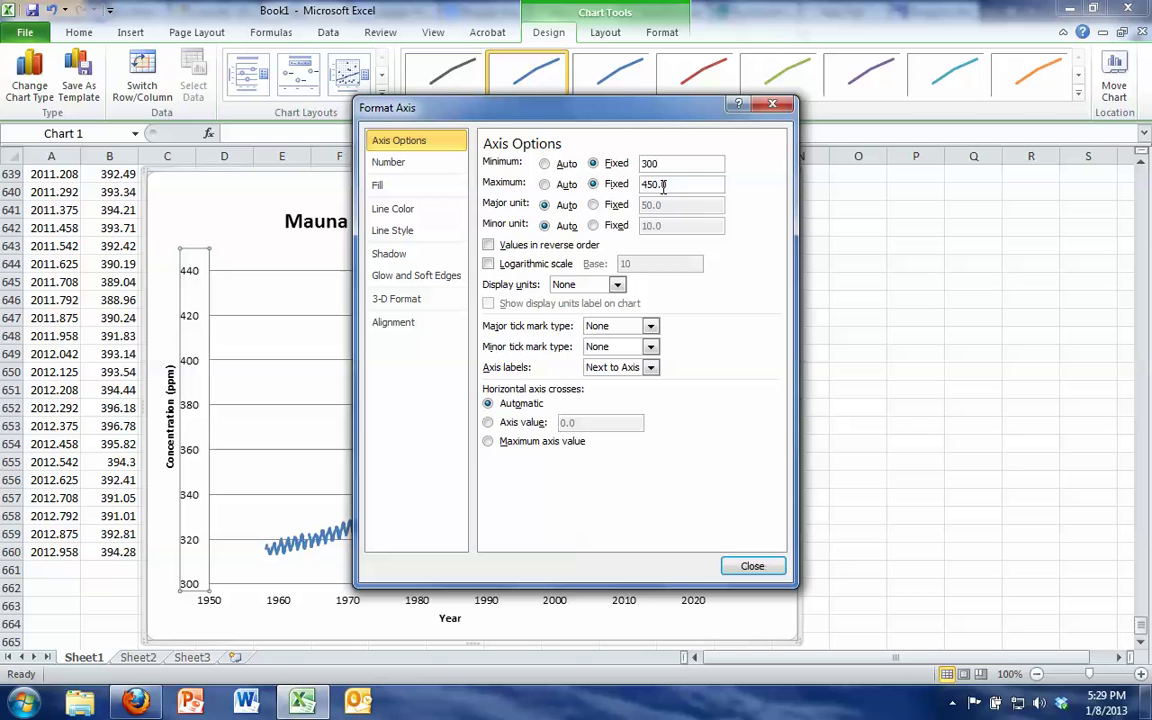
left_click(600, 184)
type("4")
left_click(752, 566)
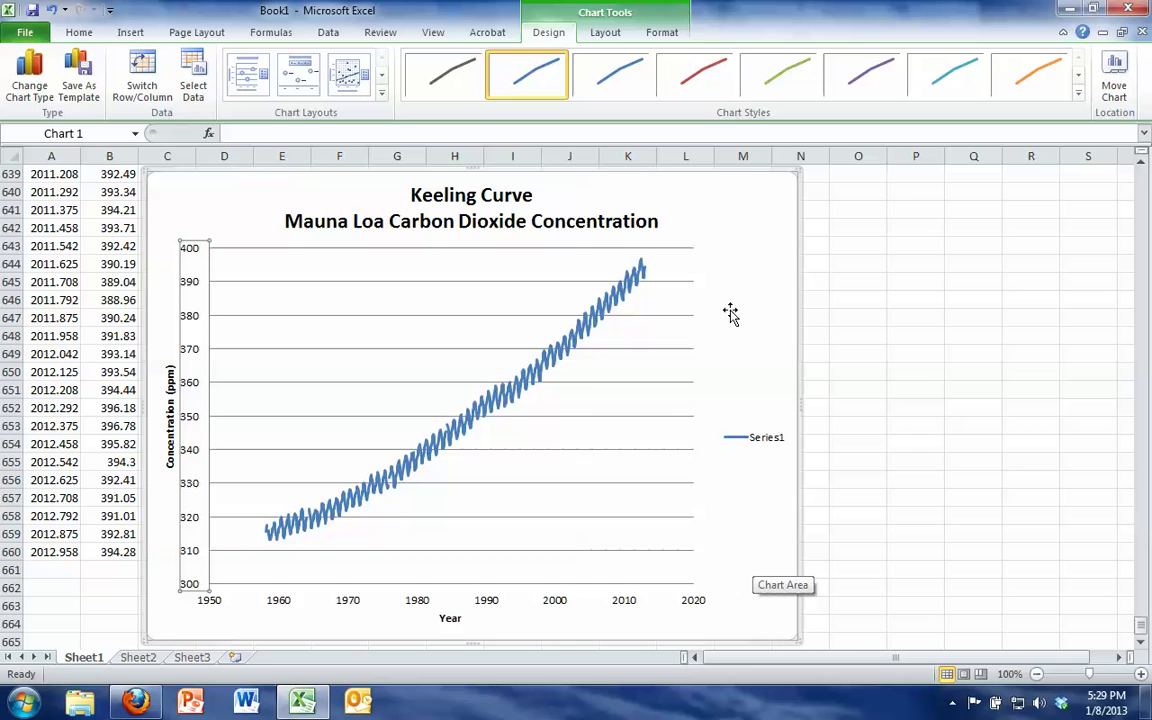
Step: Delete the Series1 legend from the chart
left_click(745, 440)
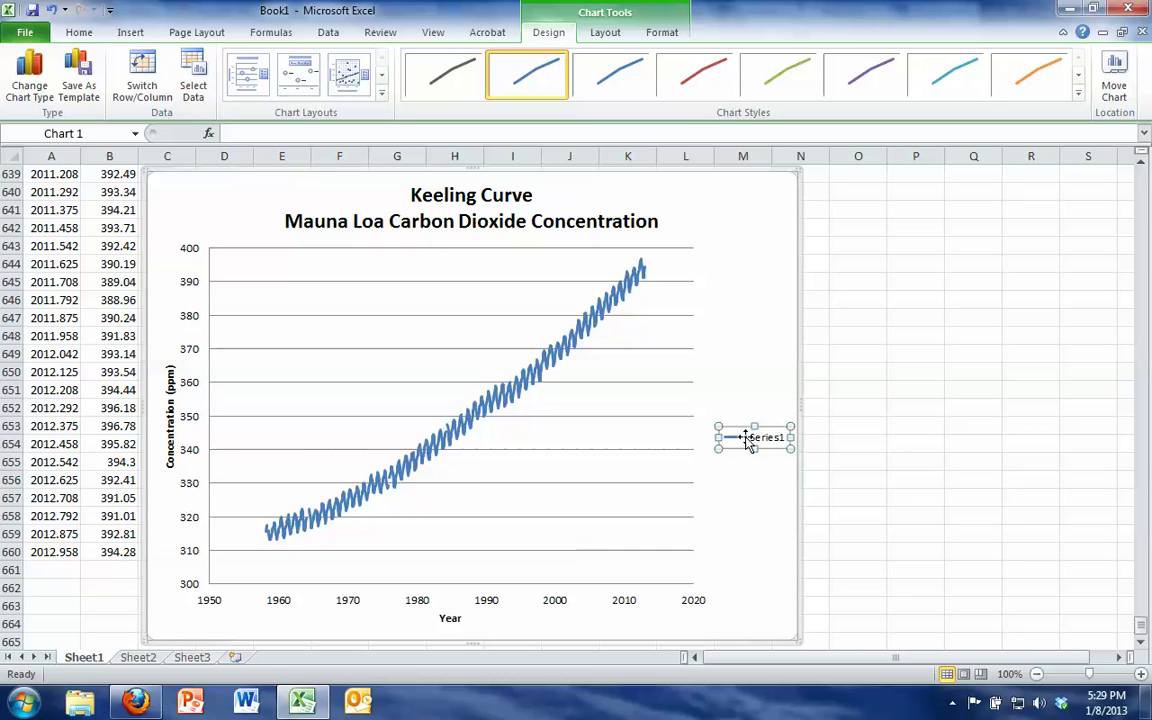
key("Delete")
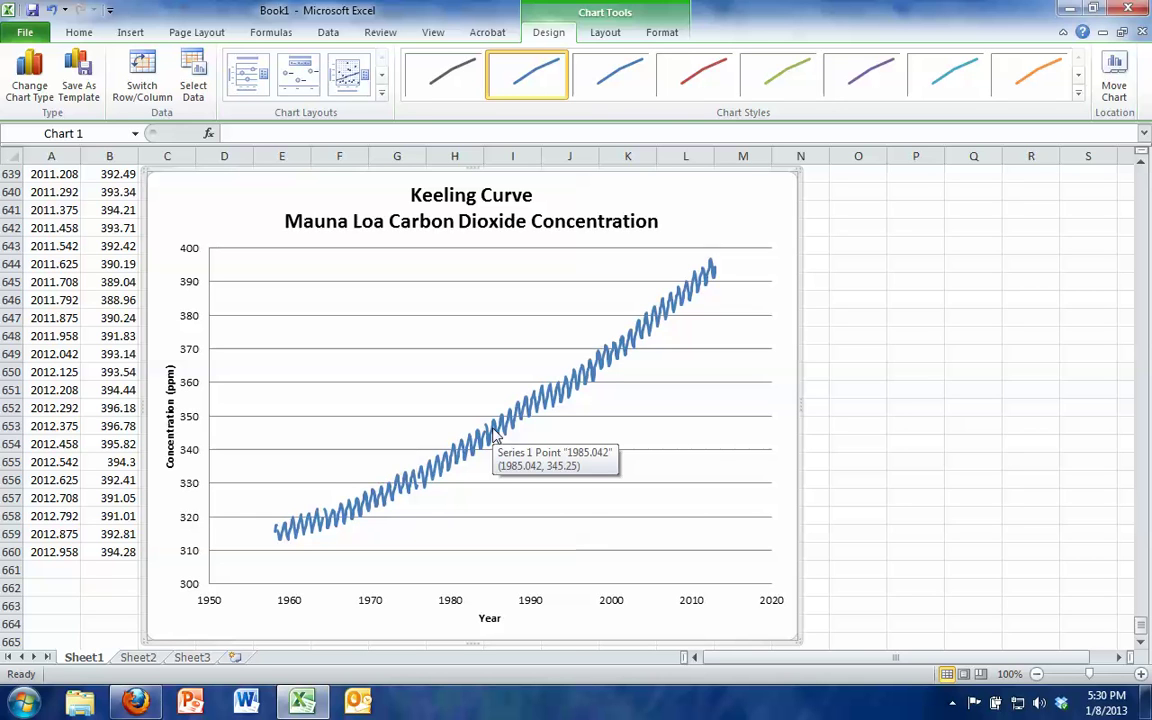
Step: Add a linear trendline to the CO2 series, displaying its equation and R² value
left_click(491, 432)
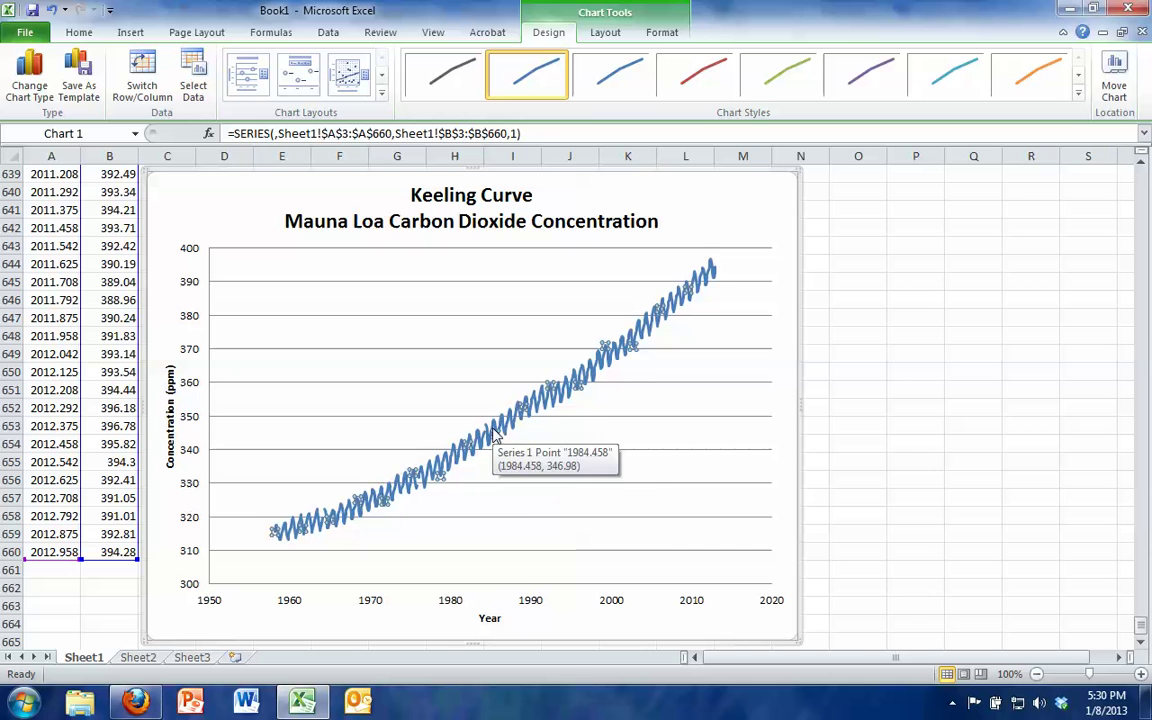
right_click(492, 432)
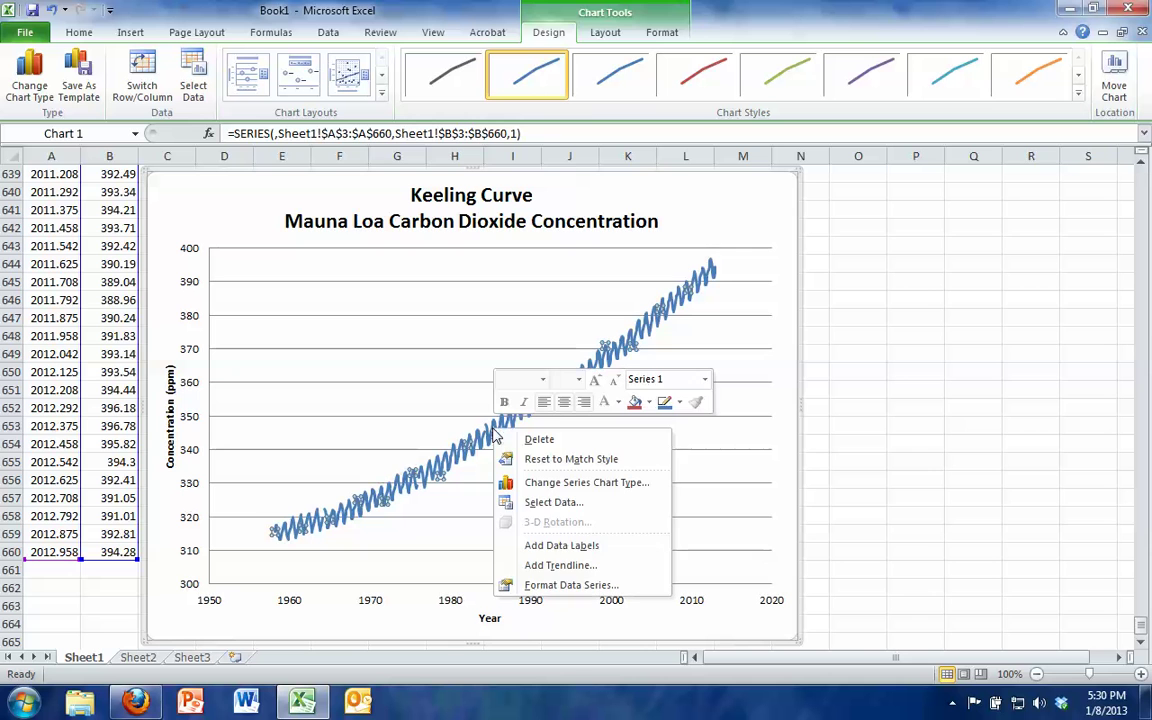
left_click(562, 566)
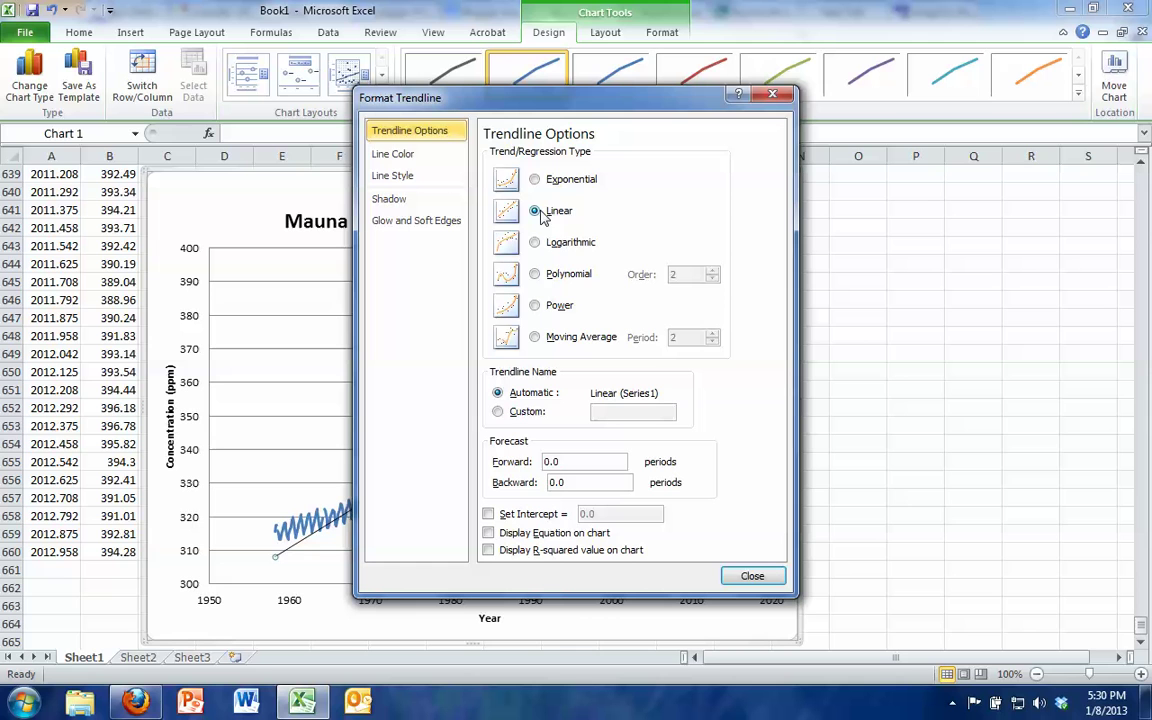
left_click(488, 533)
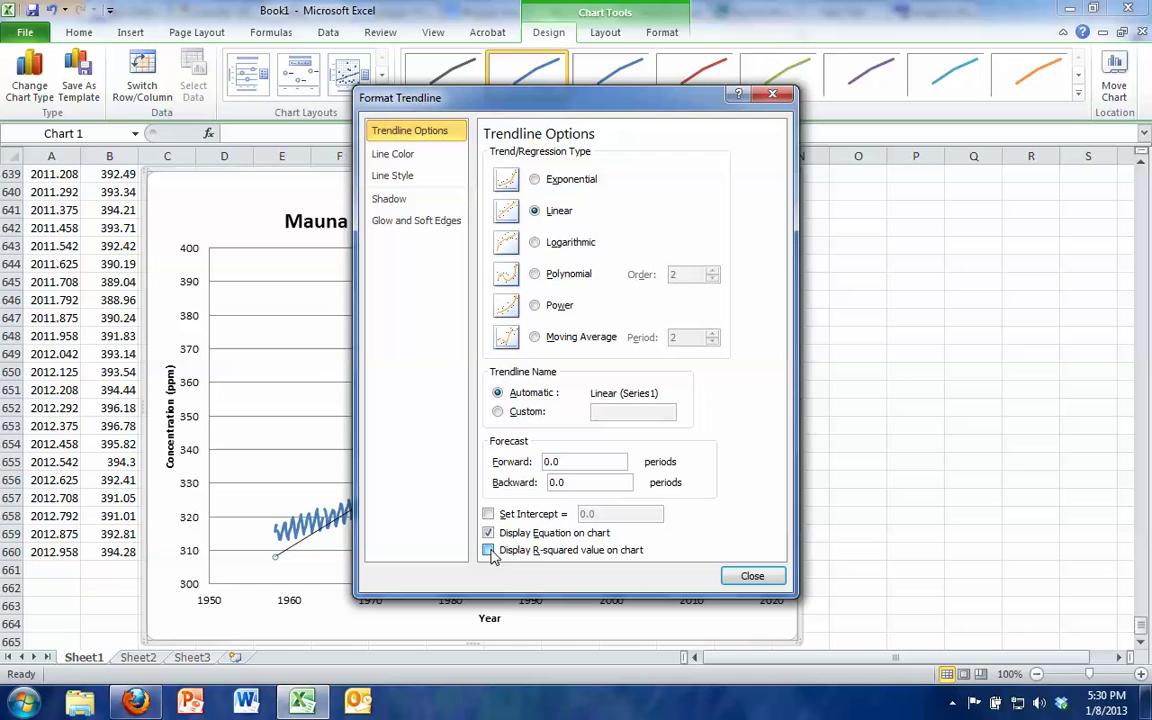
left_click(489, 551)
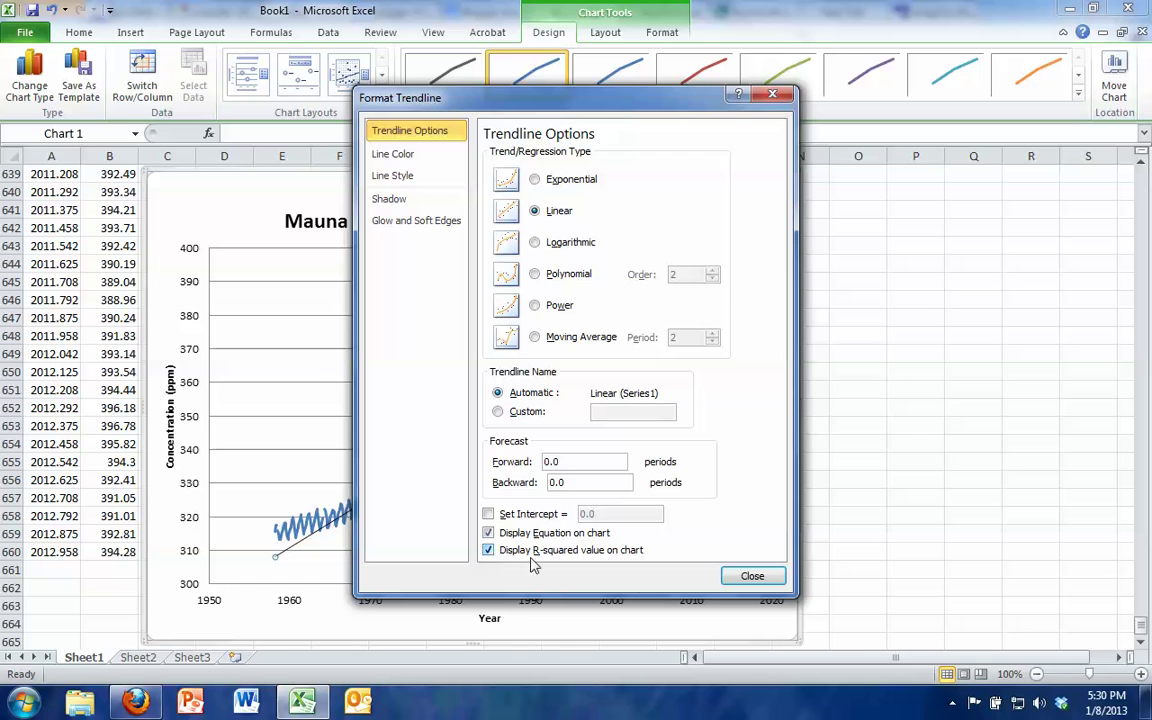
left_click(750, 578)
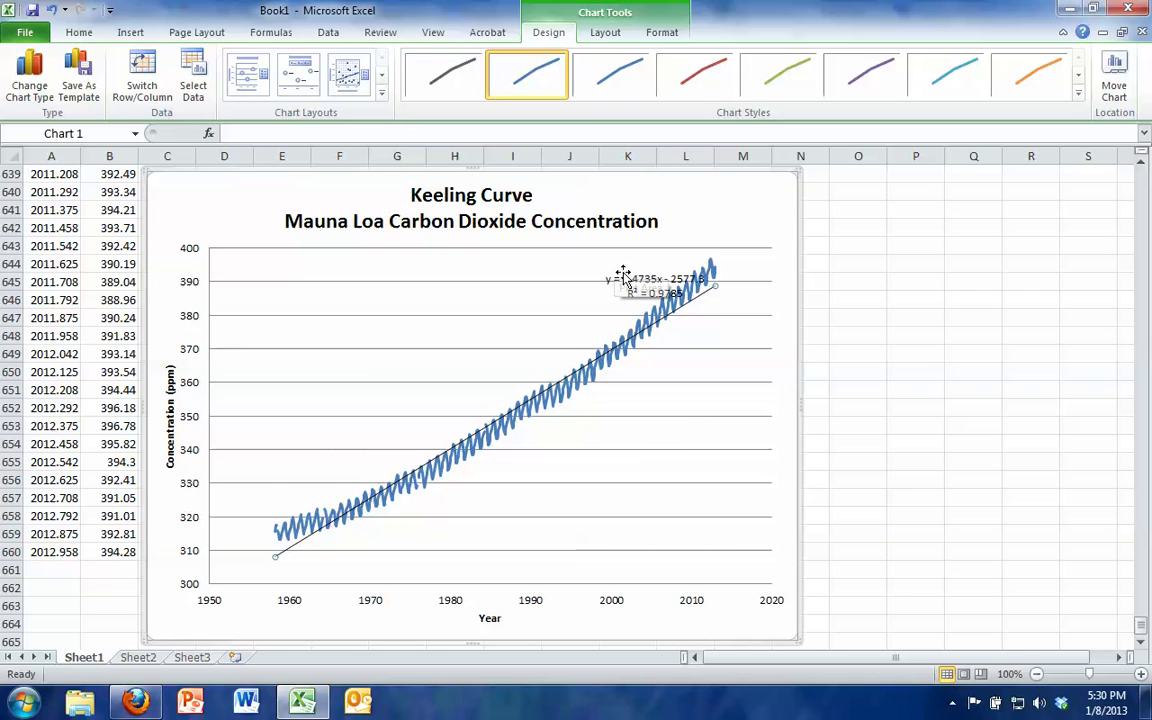
Step: Drag the trendline label (y = 1.4735x - 2577.3, R² = 0.9785) left above the curve's middle
left_click_drag(622, 276, 536, 296)
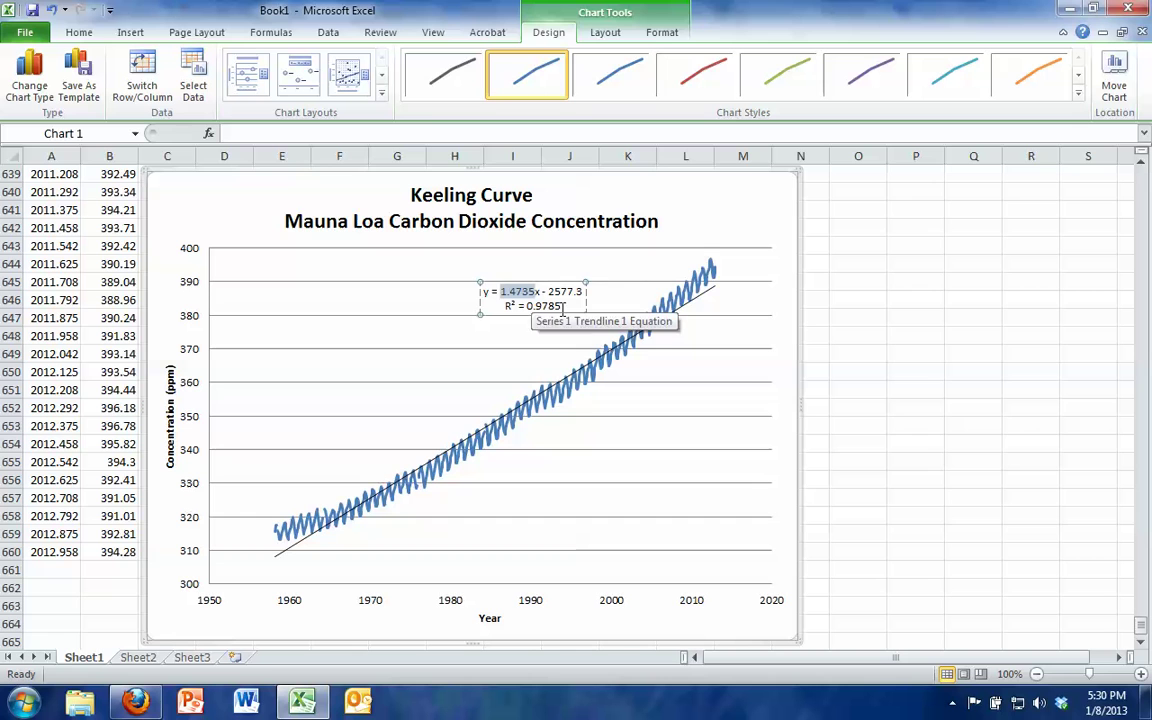
double_click(563, 307)
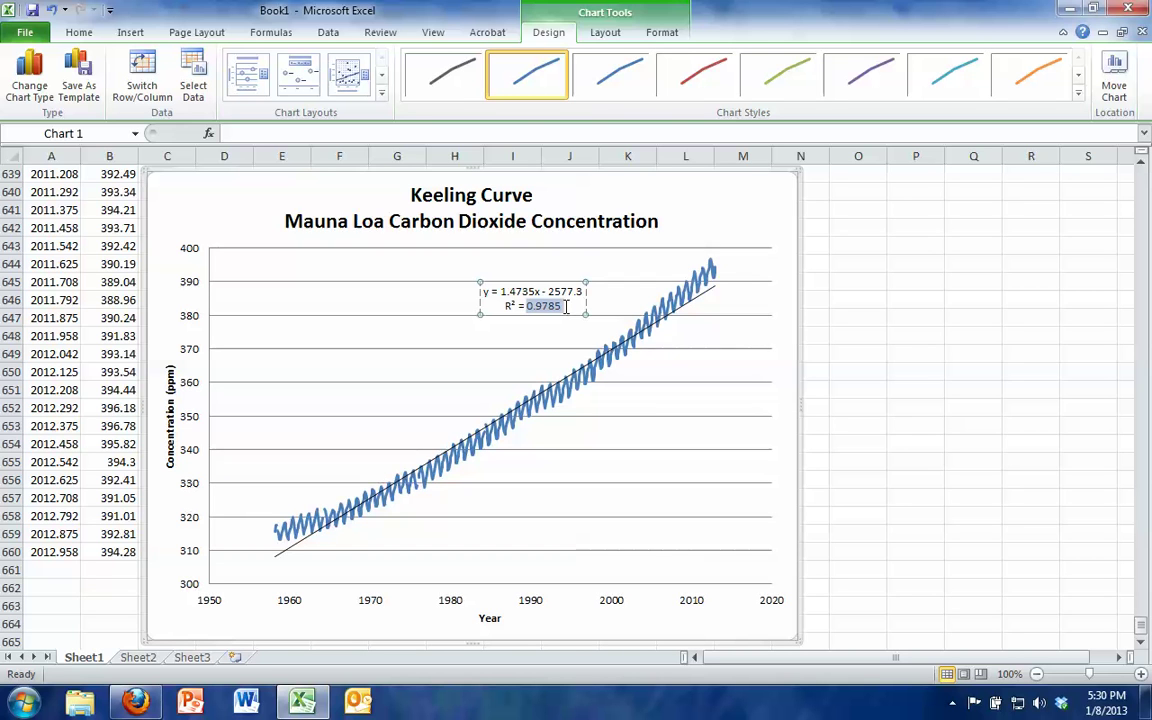
left_click(727, 216)
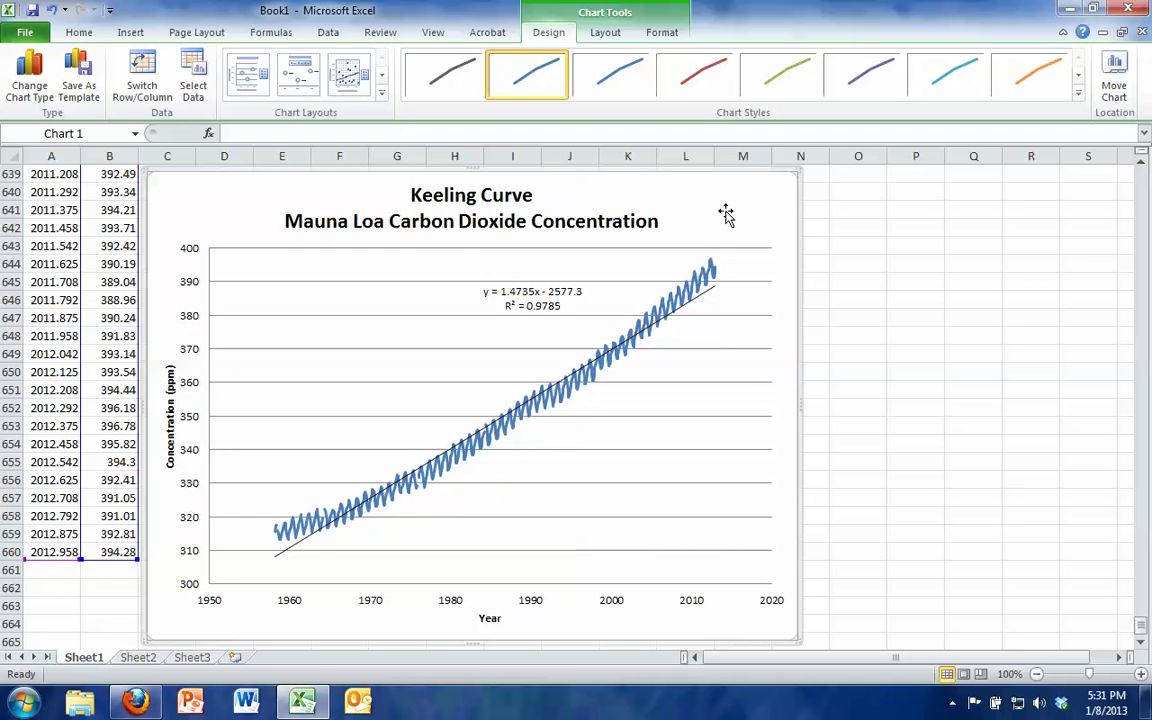
Step: Copy the whole chart and launch Paint from the Start menu
right_click(727, 217)
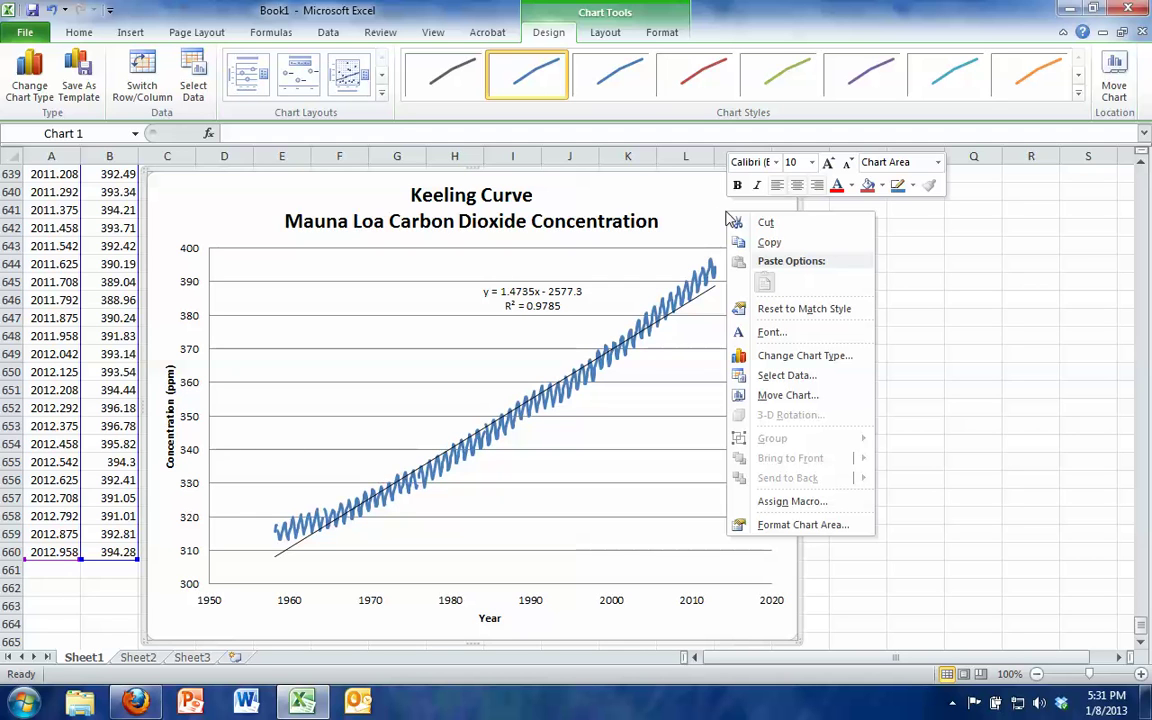
left_click(766, 243)
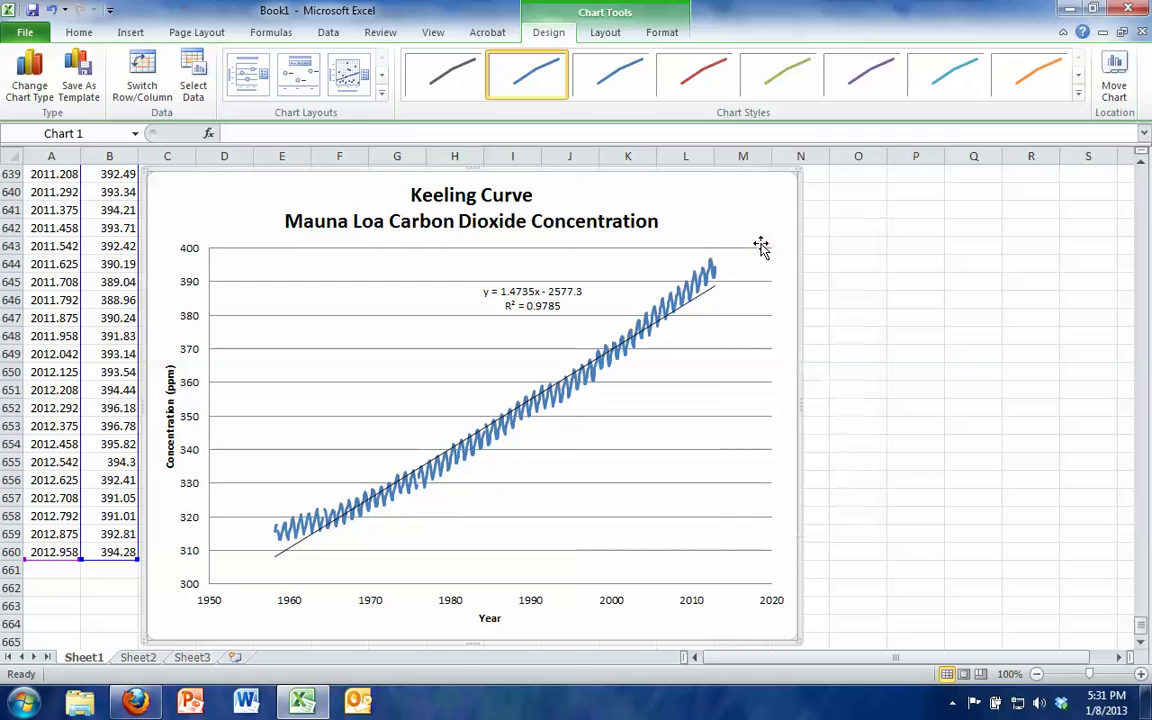
left_click(22, 703)
left_click(75, 424)
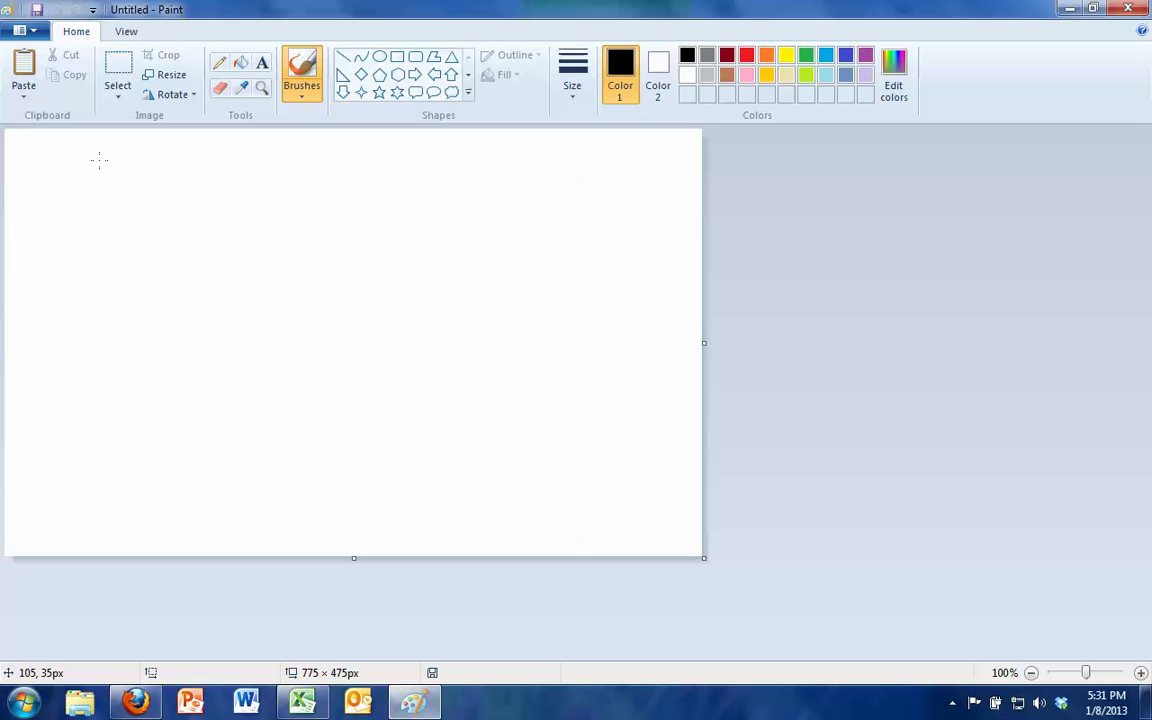
Step: Paste the chart into Paint and shrink the canvas to 727 × 524px around it
left_click(26, 90)
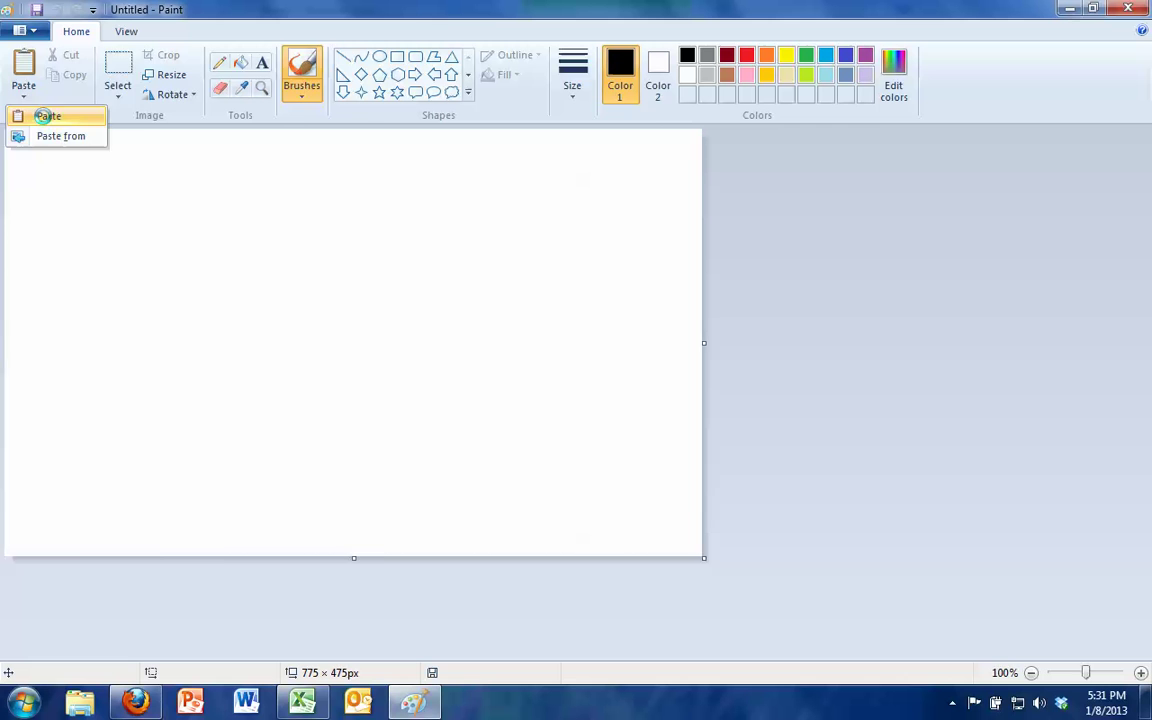
left_click(44, 116)
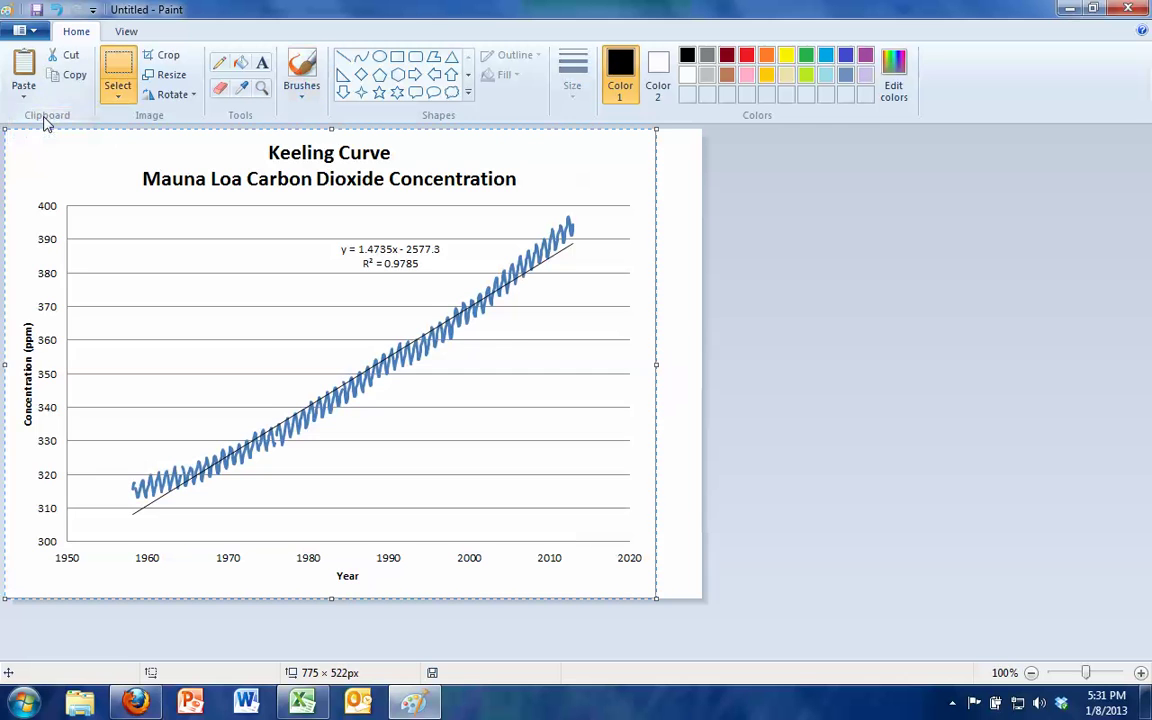
left_click(684, 470)
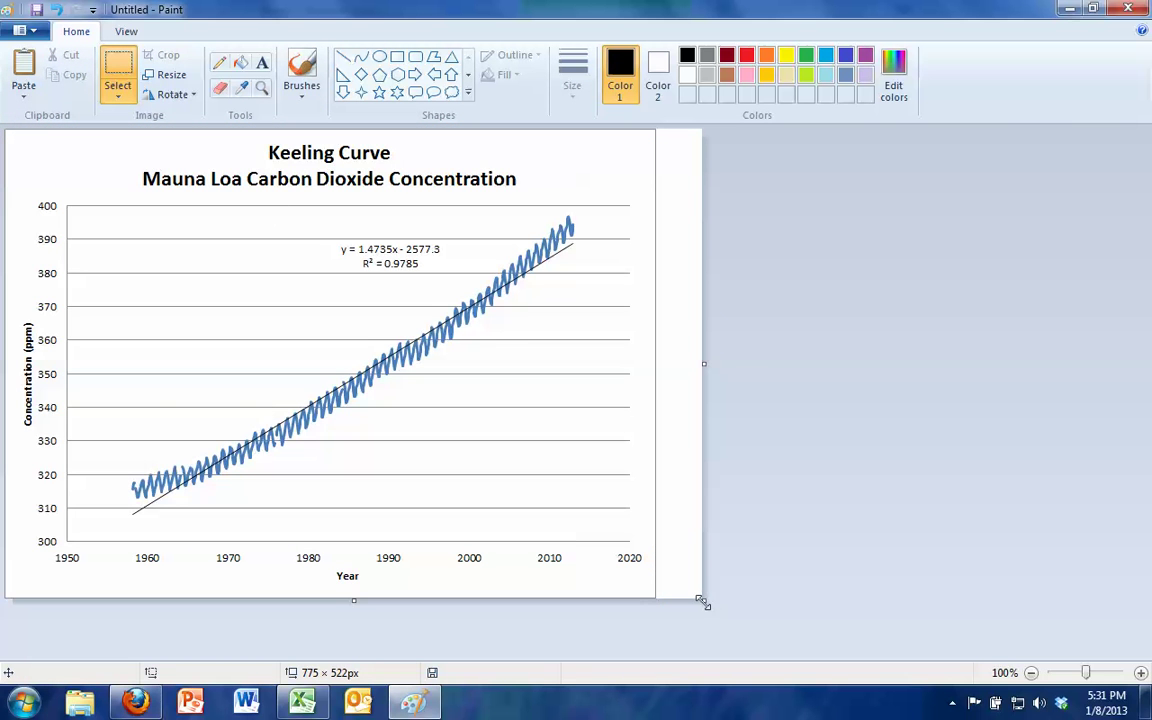
left_click_drag(703, 600, 658, 600)
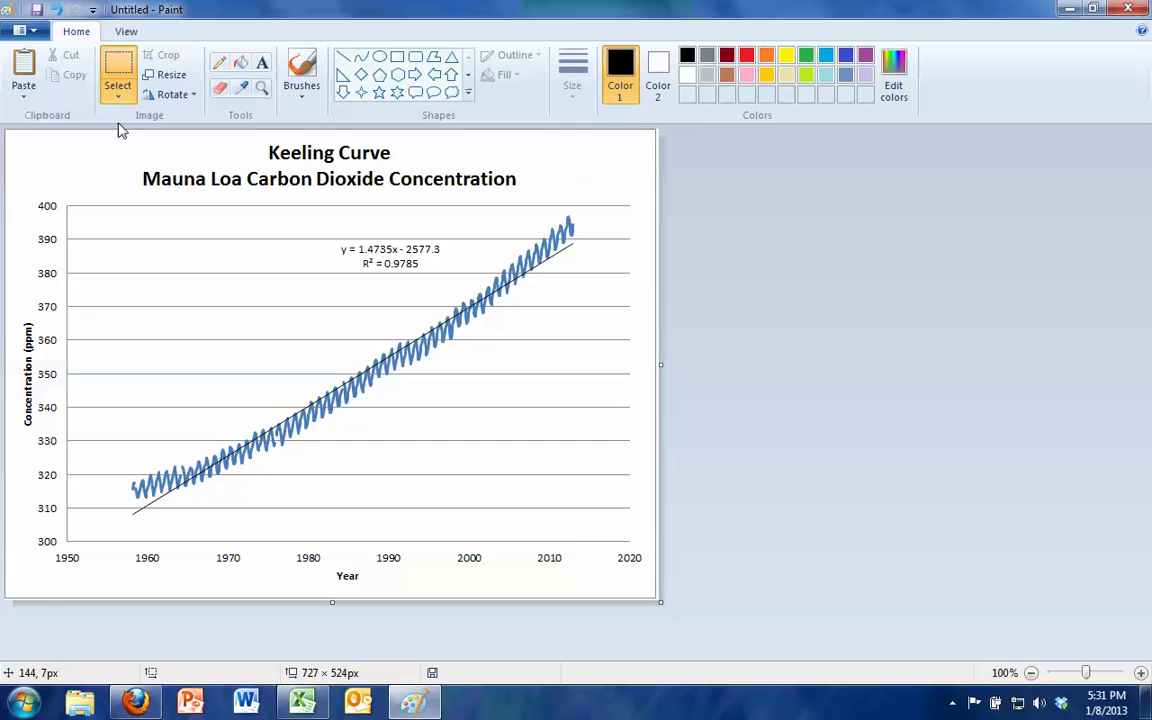
left_click(20, 31)
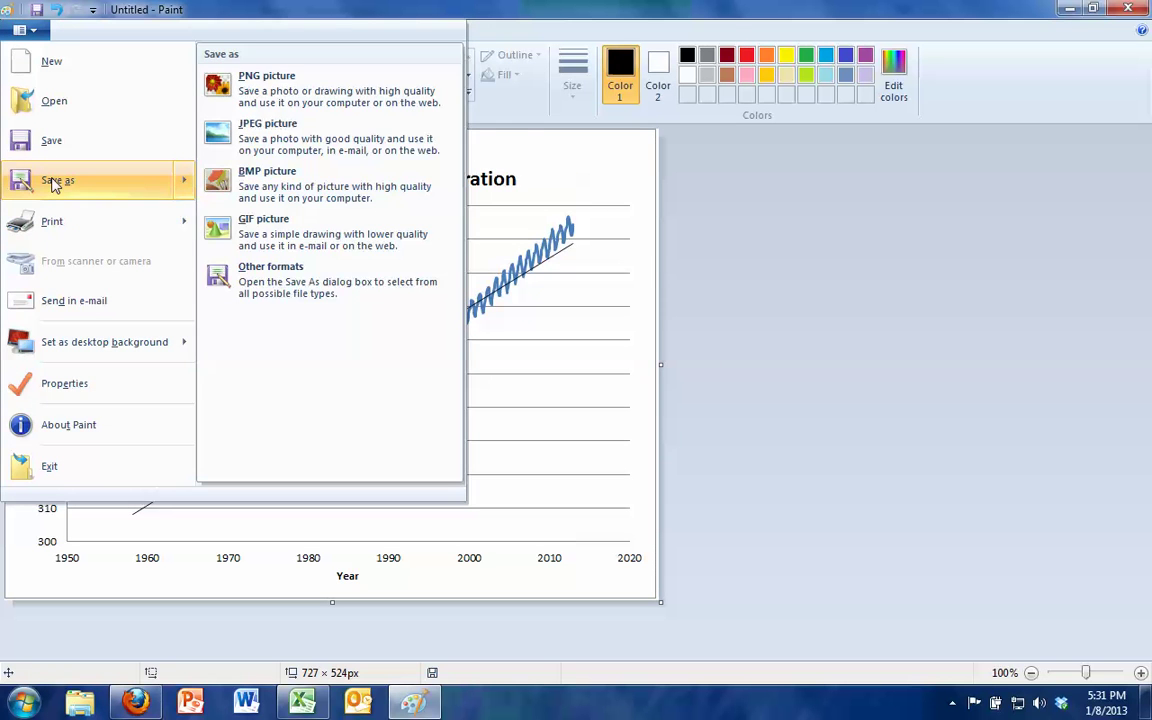
Step: Save as PNG named 'keeling curve image', overwriting the existing file
left_click(55, 182)
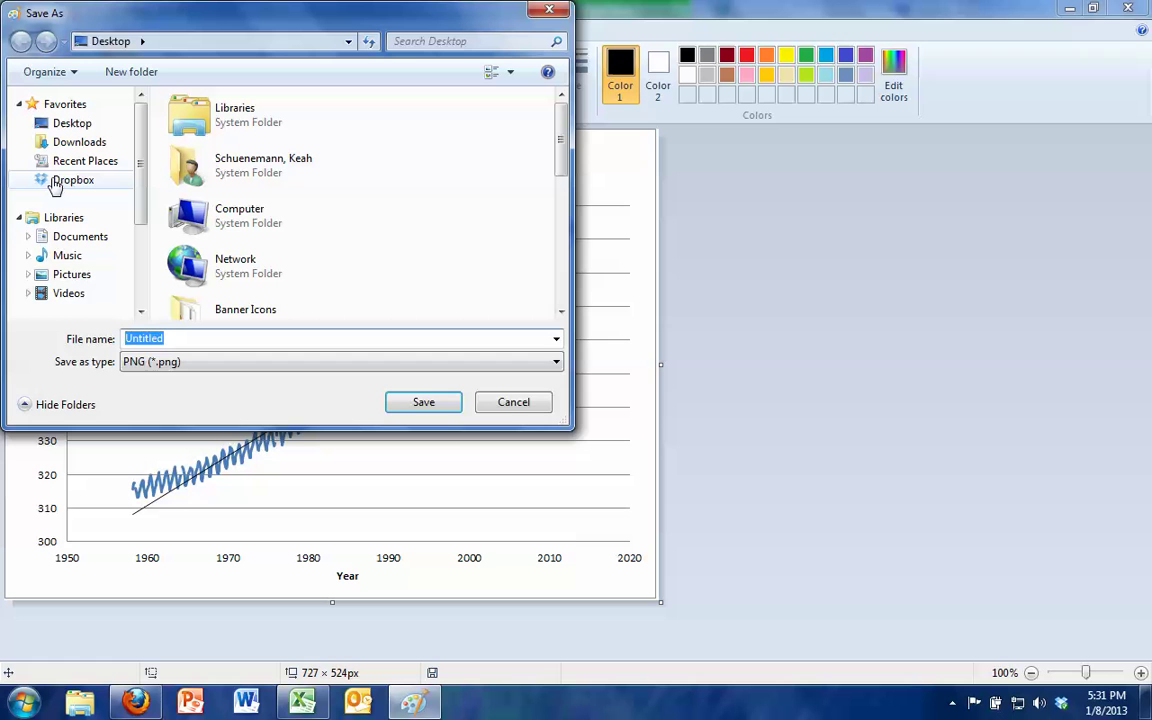
type("k")
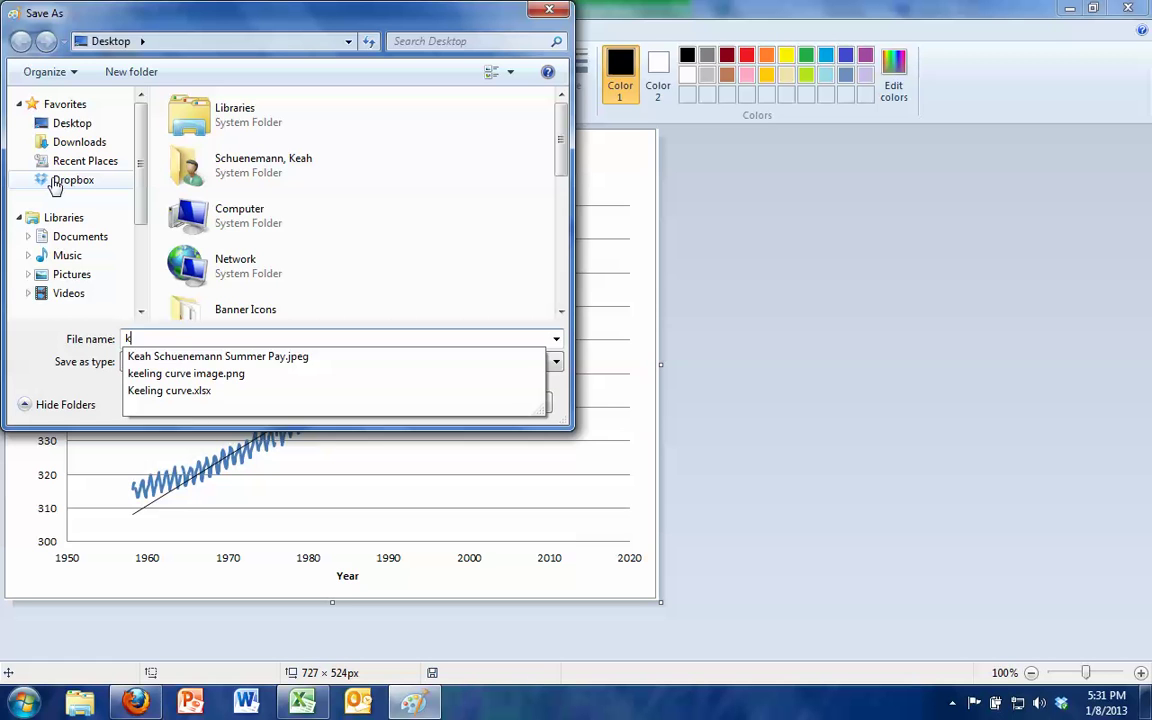
type("eeling curve image")
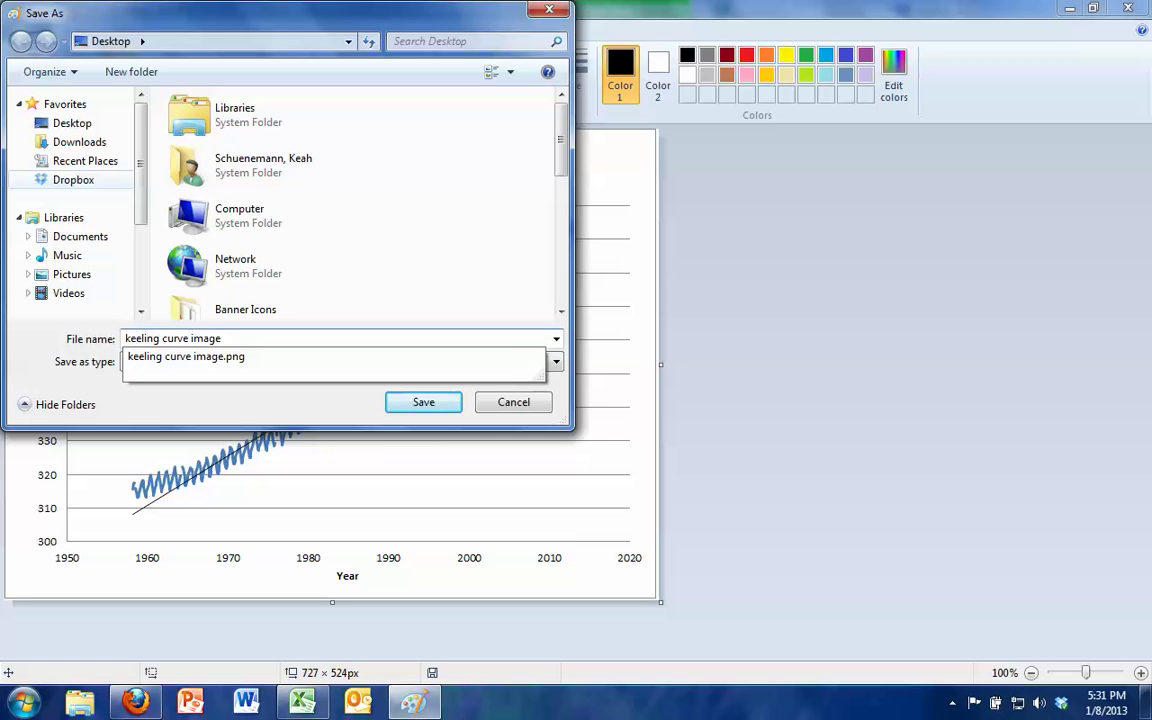
key("Return")
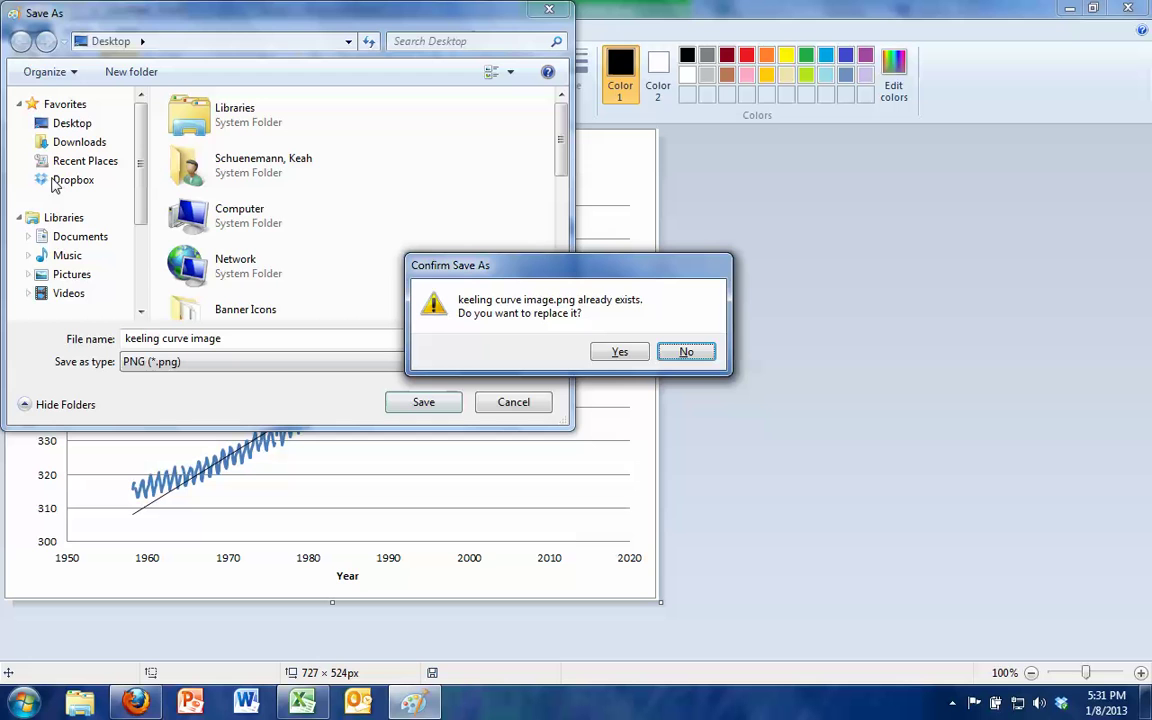
left_click(622, 355)
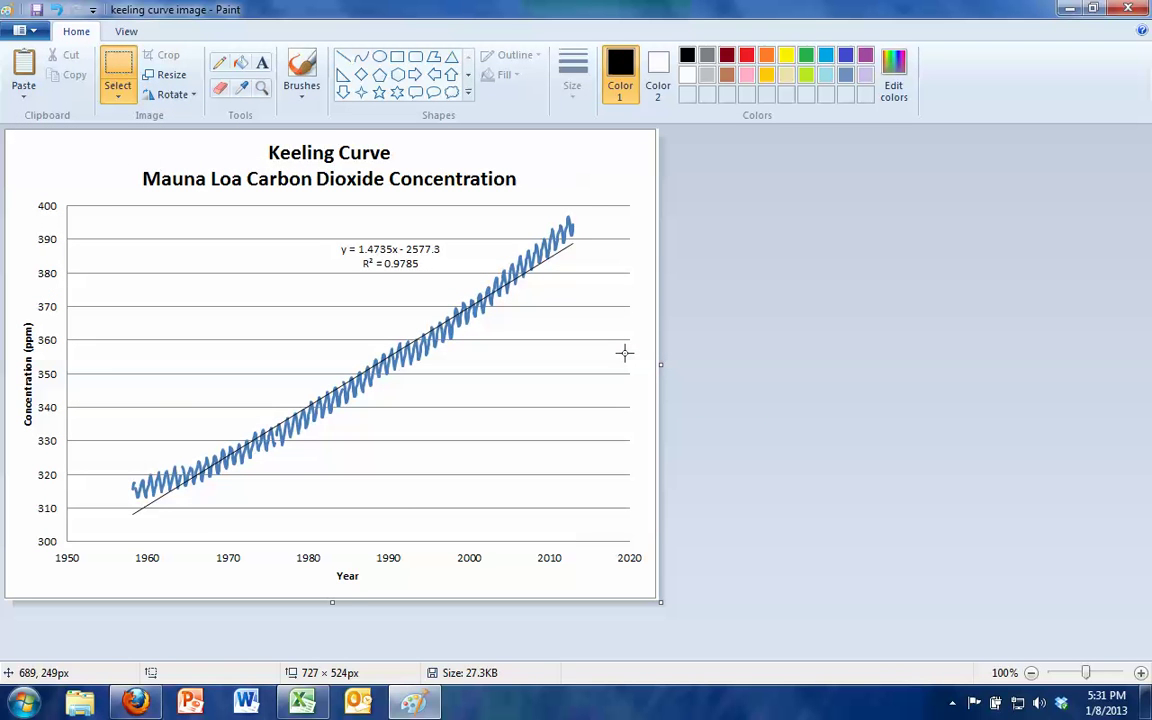
Step: Insert 'keeling curve image.png' from the Desktop as a picture into the blank Word Document1
left_click(247, 703)
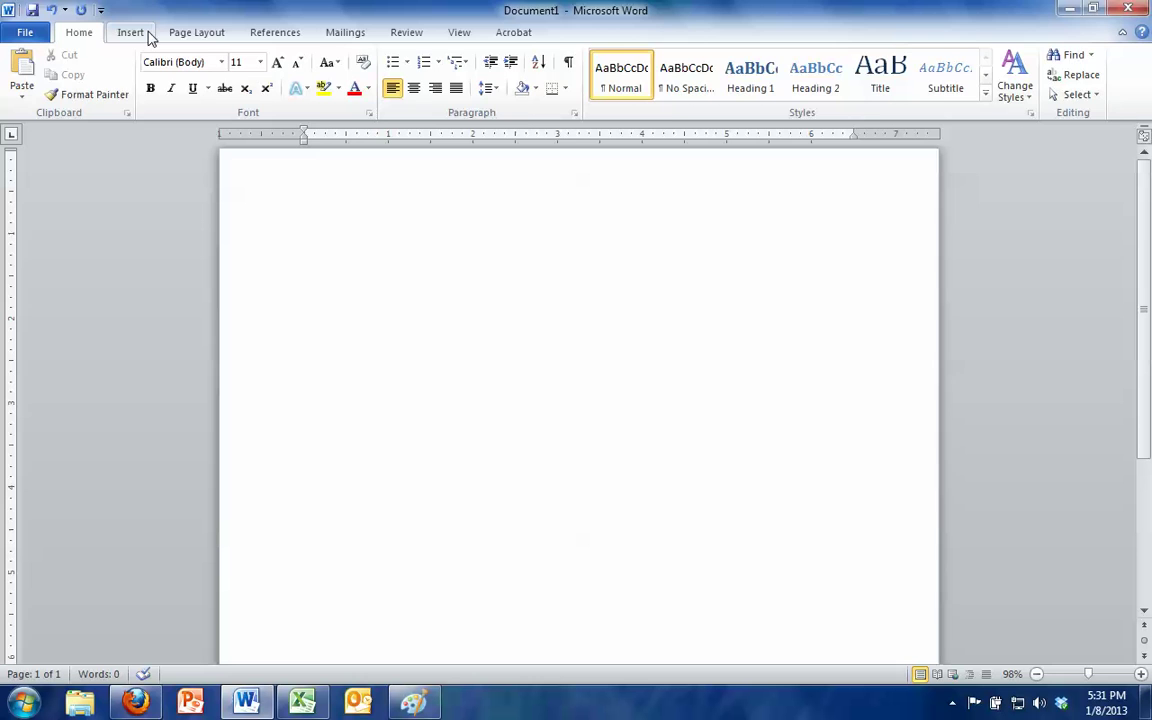
left_click(115, 37)
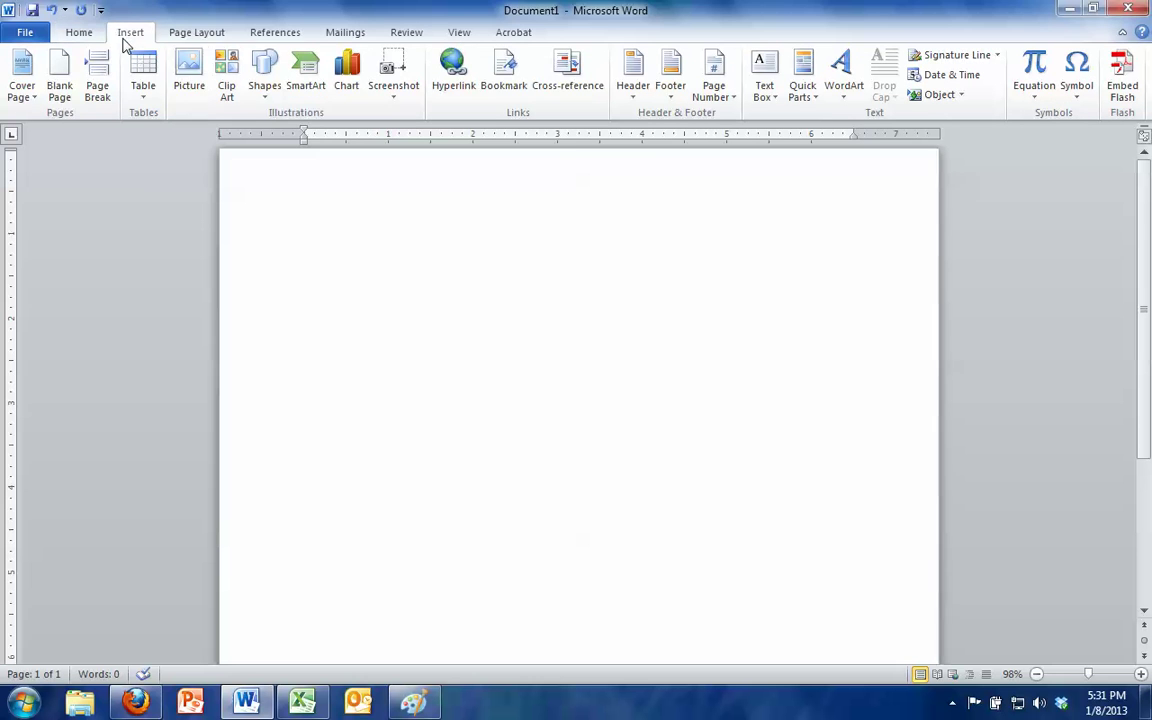
left_click(189, 80)
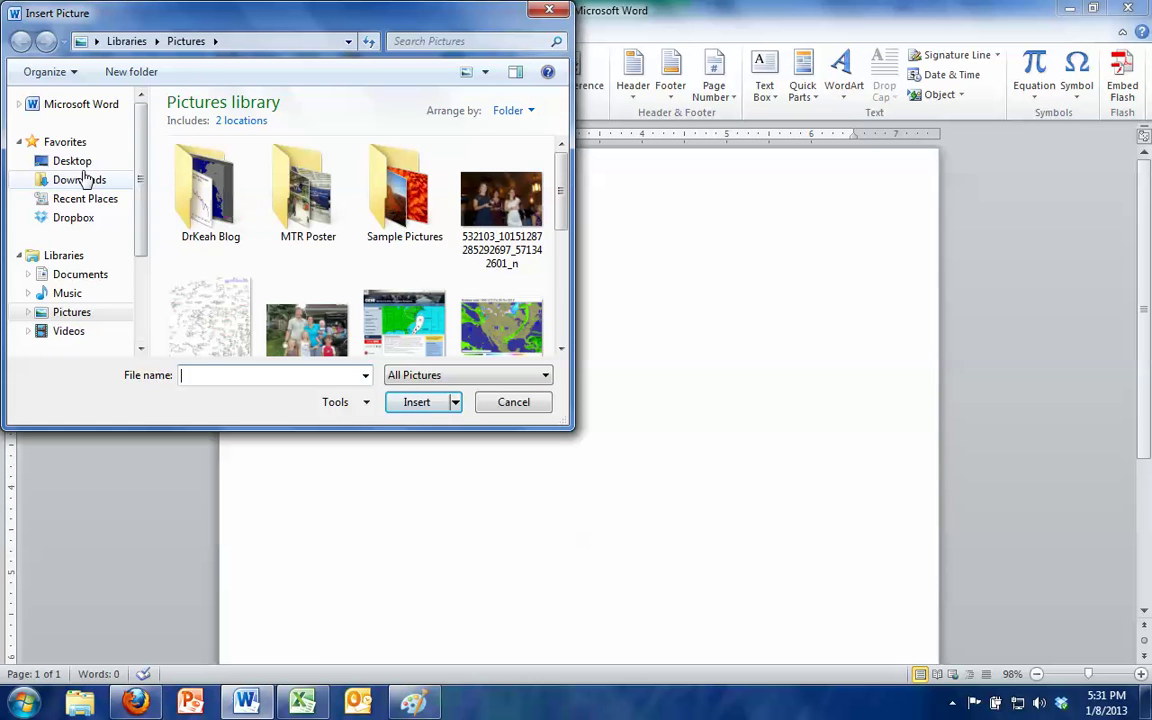
left_click(72, 161)
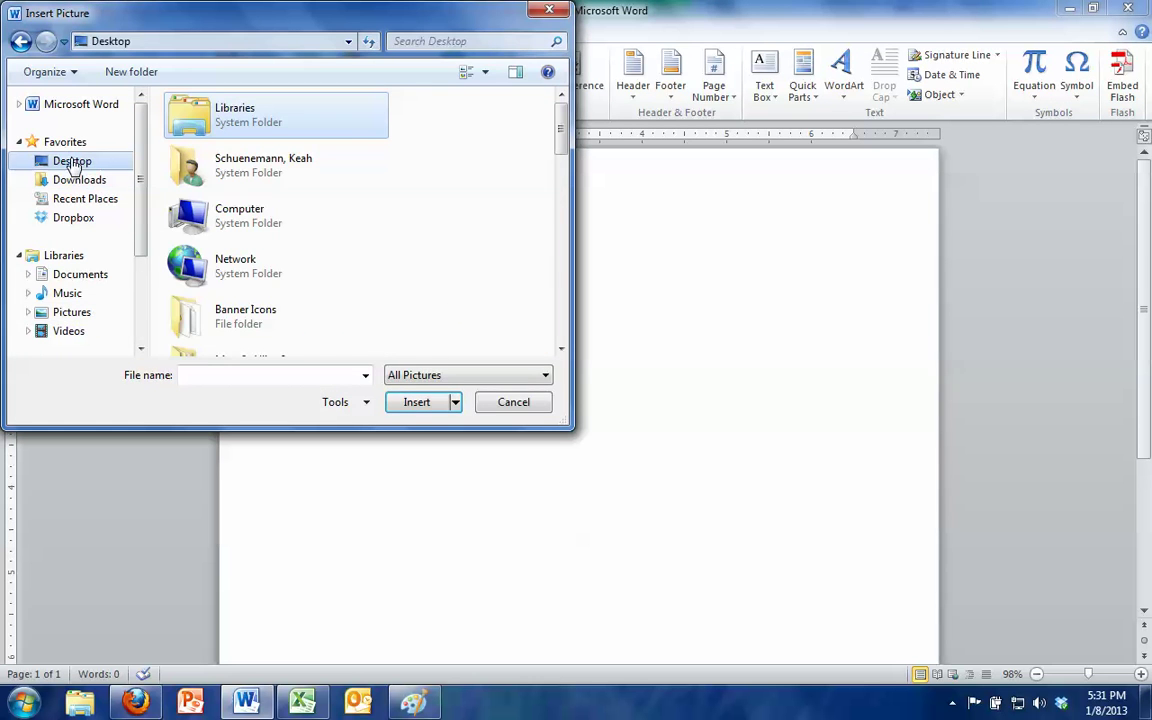
left_click(225, 374)
type("keeling")
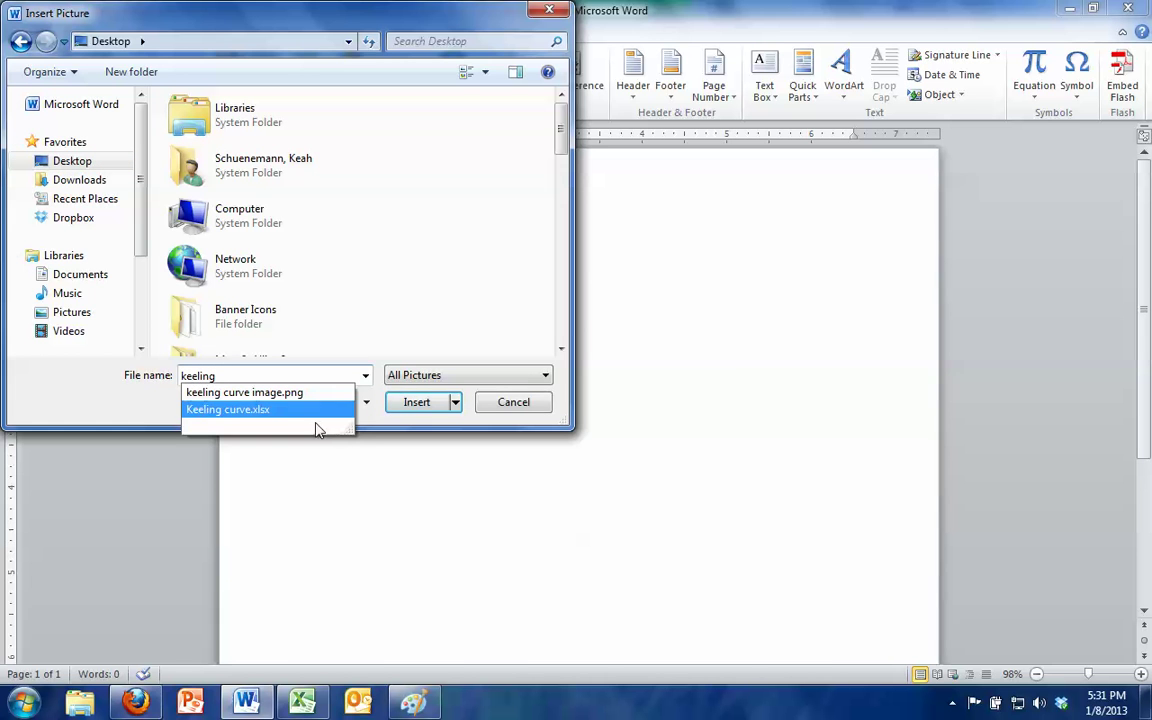
left_click(296, 393)
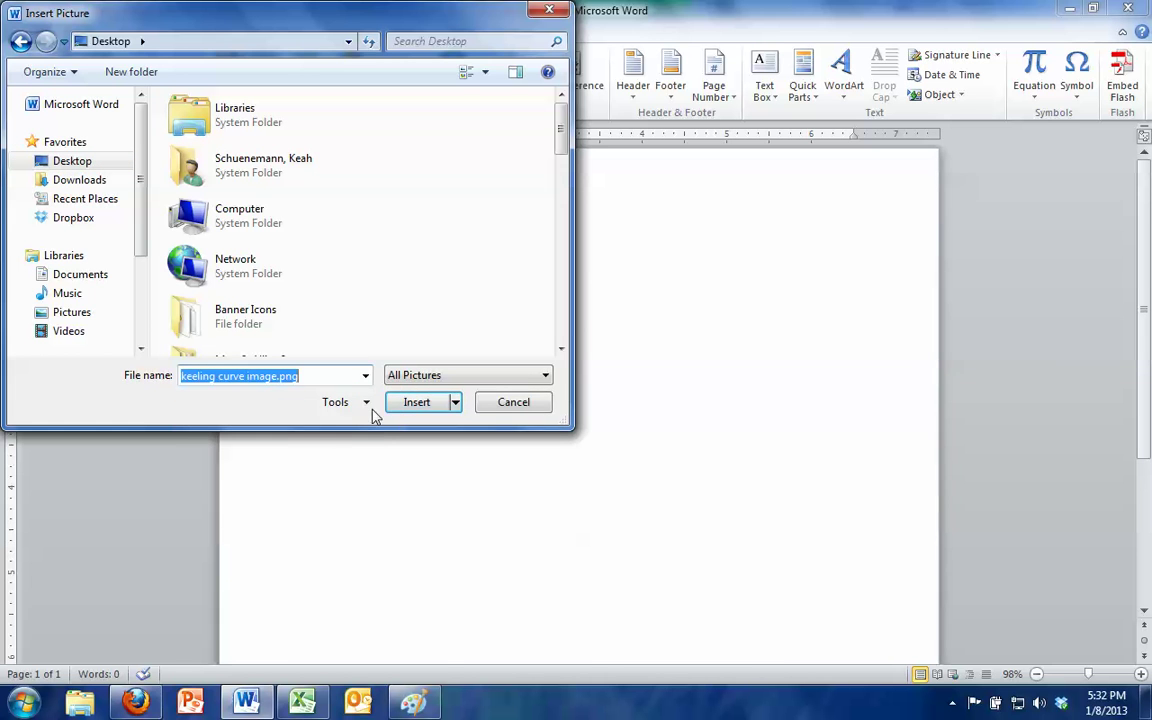
left_click(417, 408)
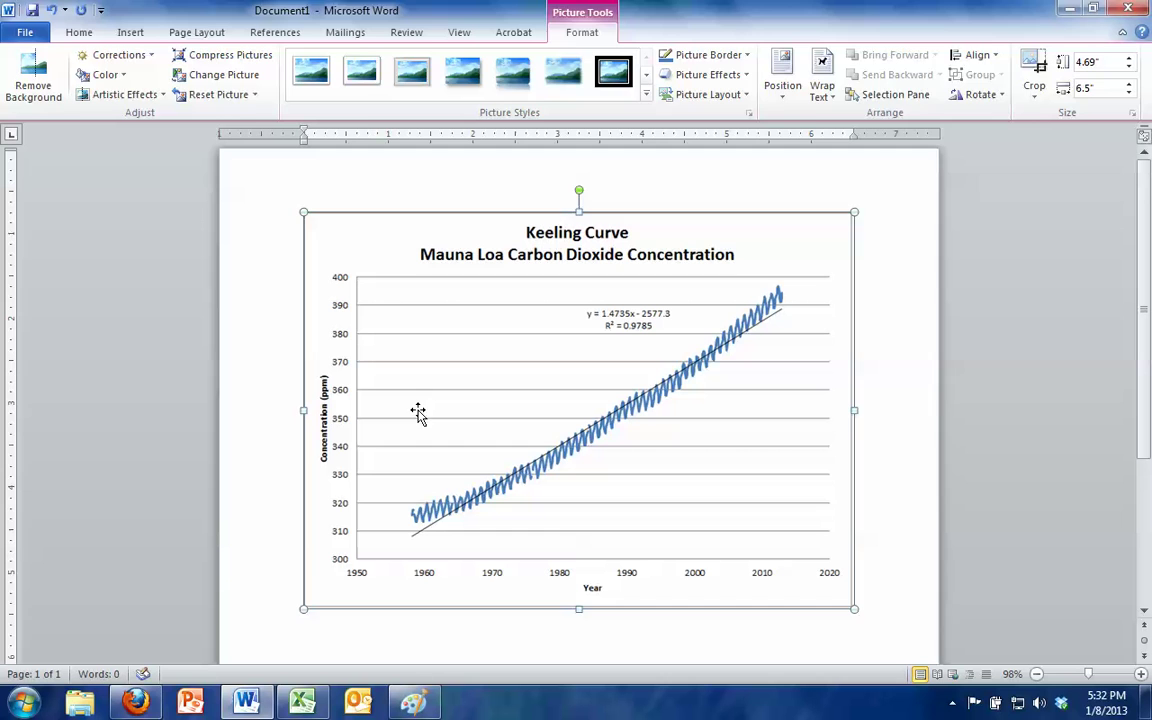
left_click(901, 374)
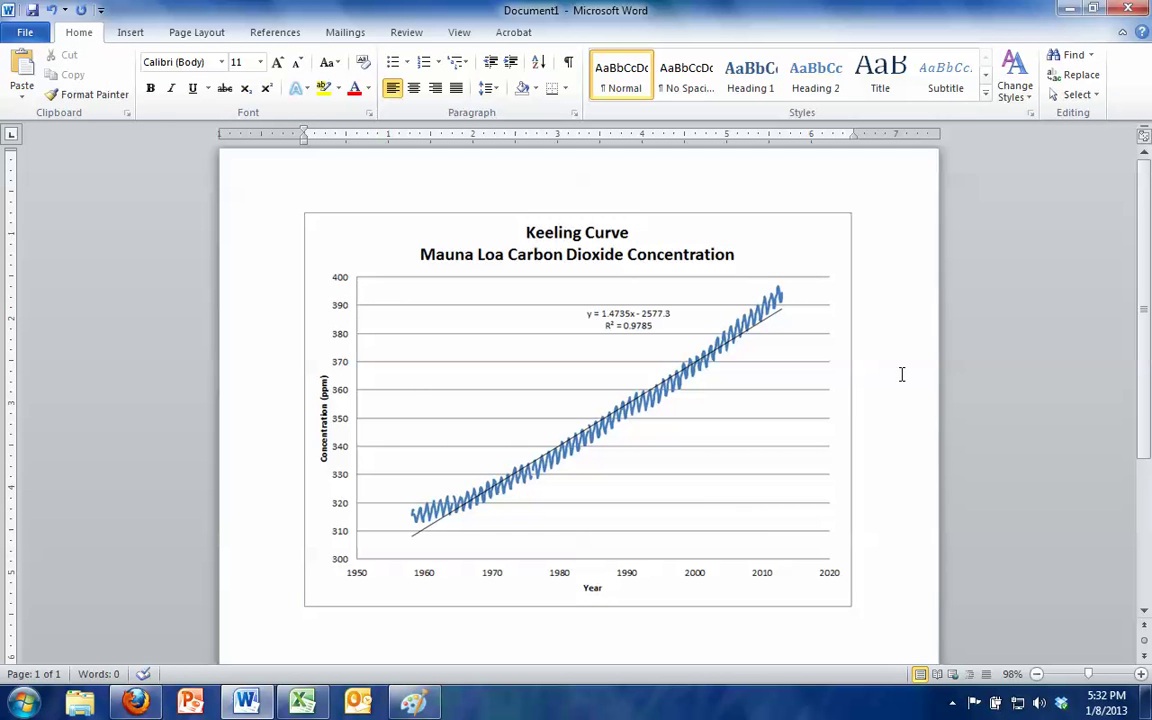